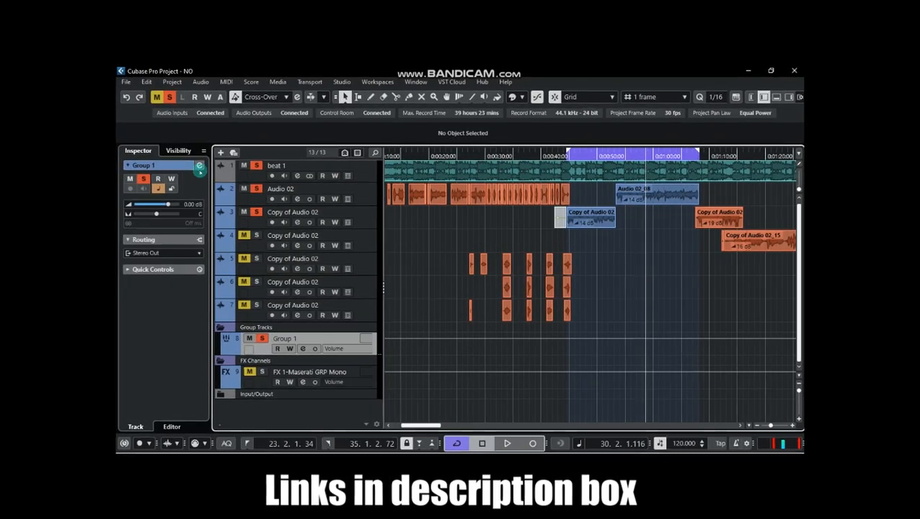
Open the channel settings of Group 1 and examine its CLA-2A Mono and H-EQ Mono insert settings
left_click(200, 165)
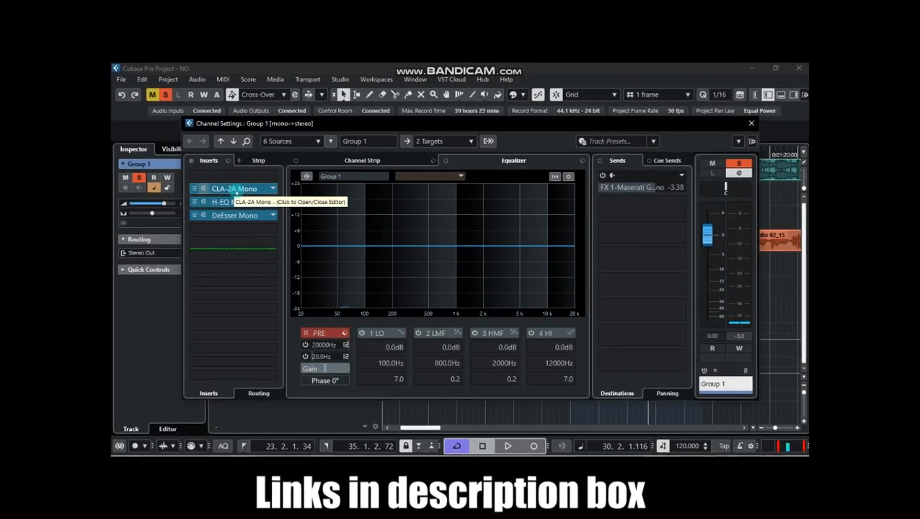
left_click(235, 189)
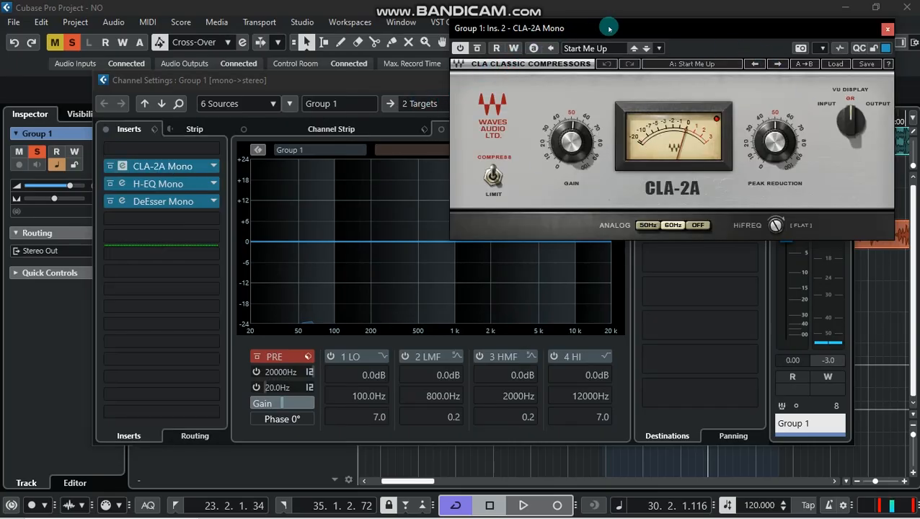
left_click_drag(609, 32, 528, 67)
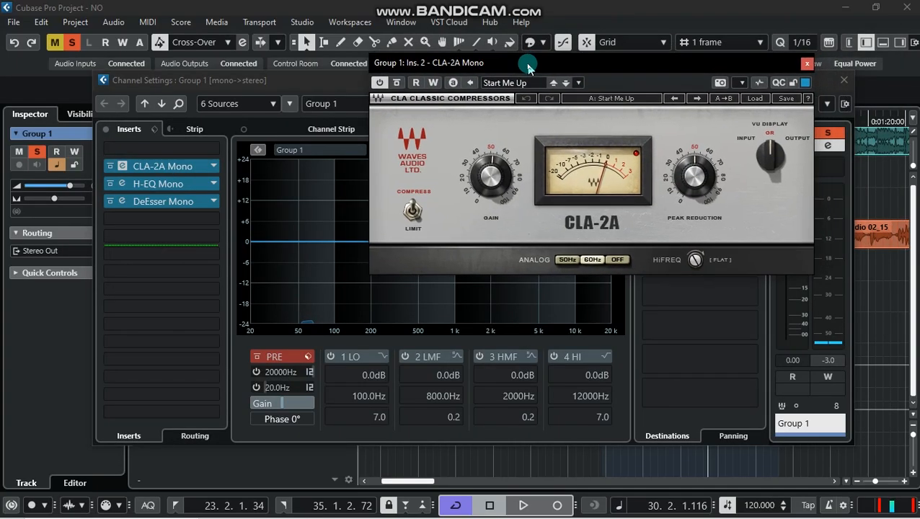
left_click(175, 186)
left_click(176, 185)
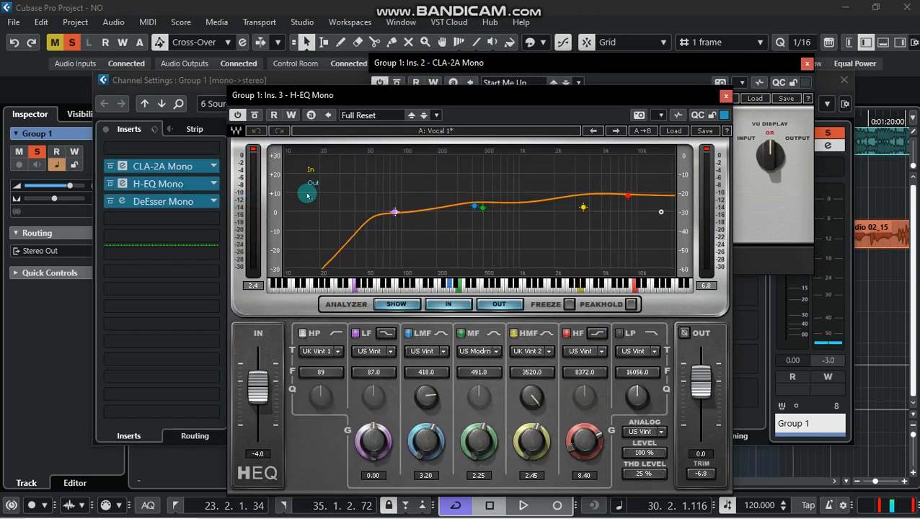
left_click(727, 96)
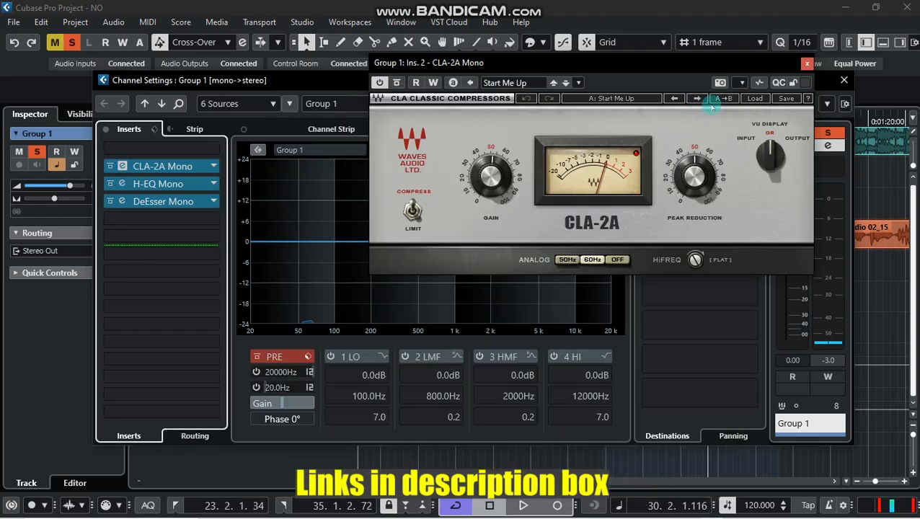
Examine Group 1's DeEsser Mono insert and close the plugin and channel settings windows
left_click(186, 203)
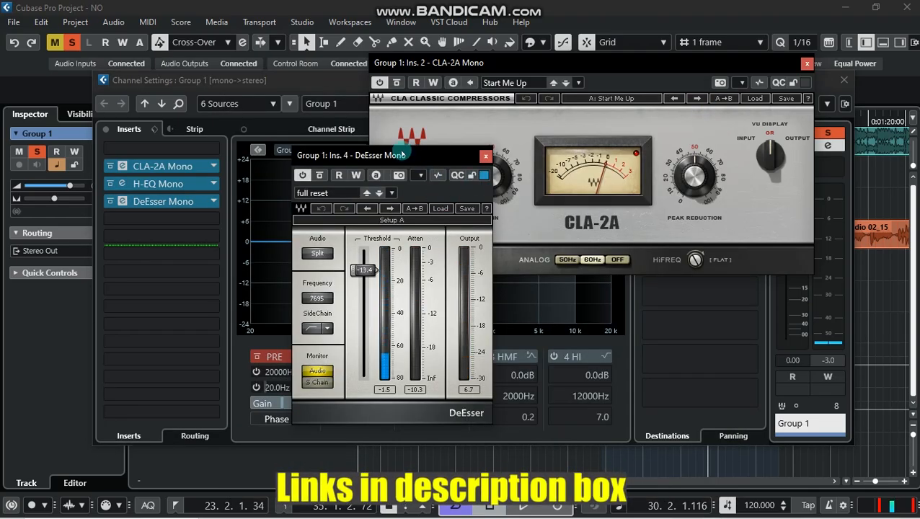
left_click_drag(406, 157, 468, 152)
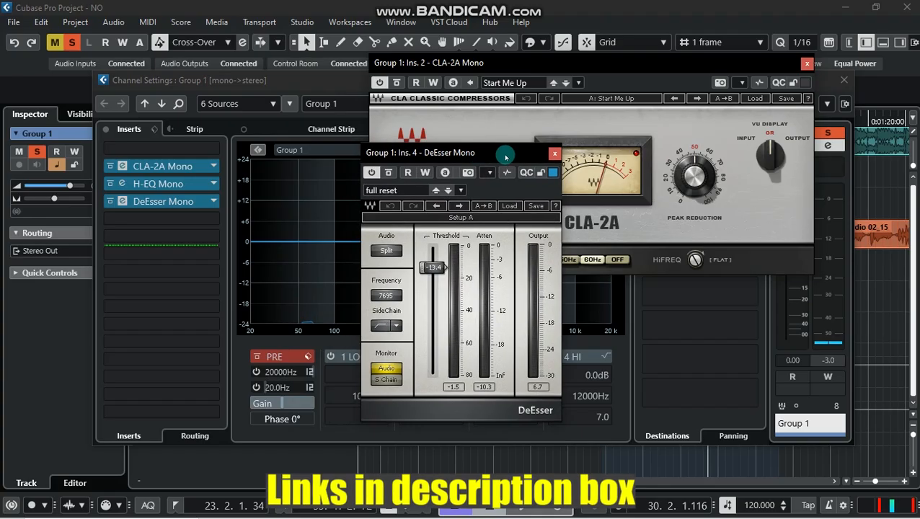
left_click(549, 150)
left_click(807, 64)
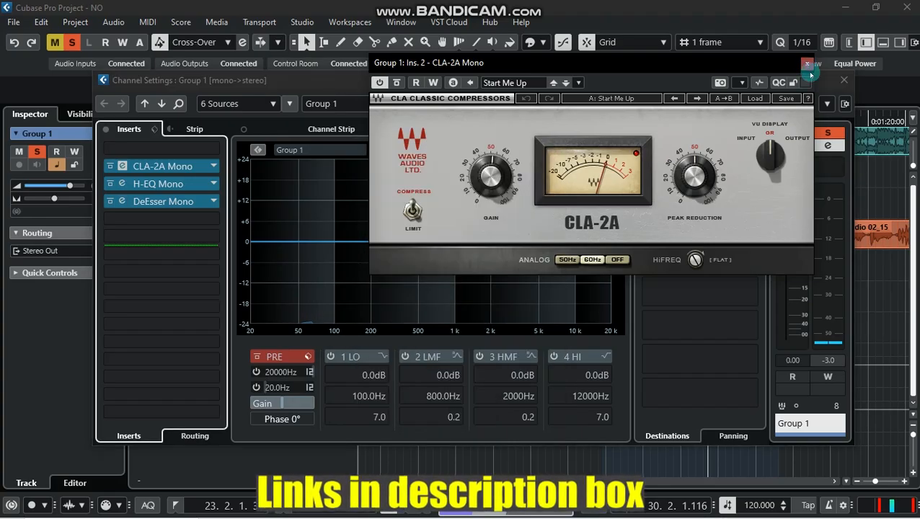
left_click(844, 81)
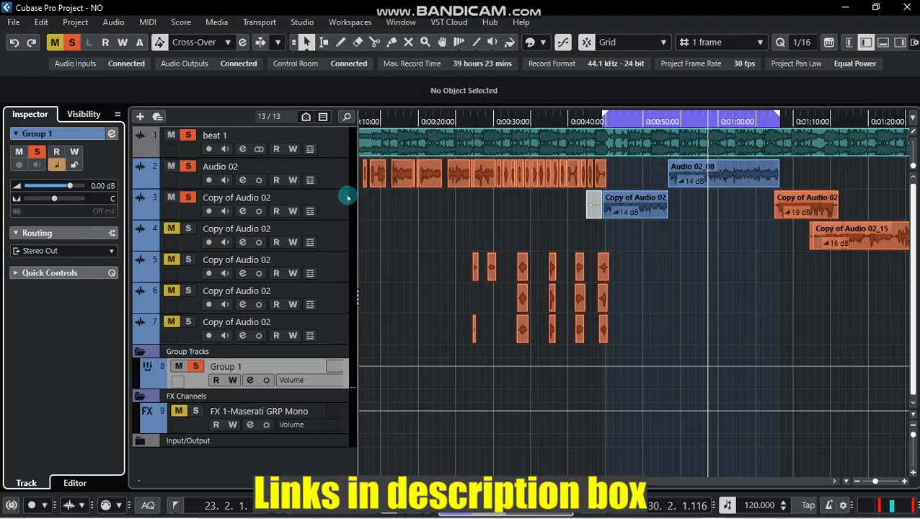
Examine the Auto-Tune Artist insert on the Audio 02 track and close its windows
left_click(333, 174)
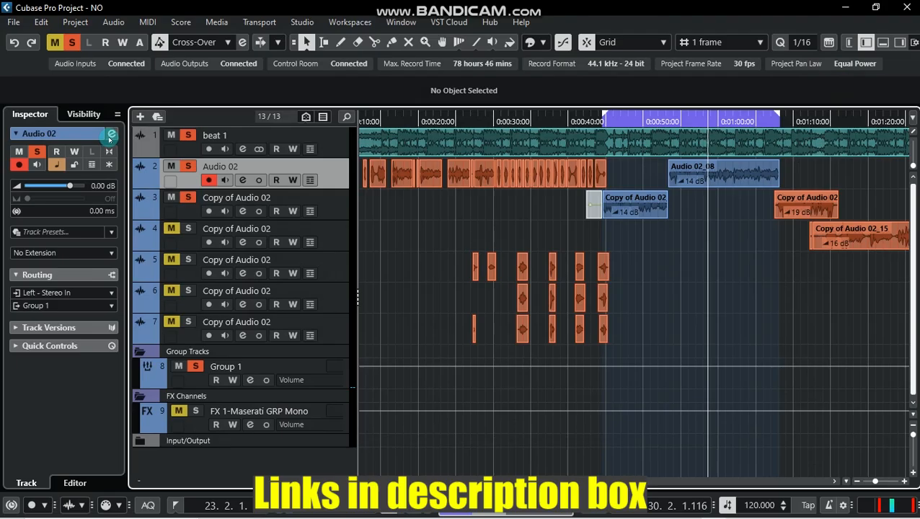
left_click(111, 135)
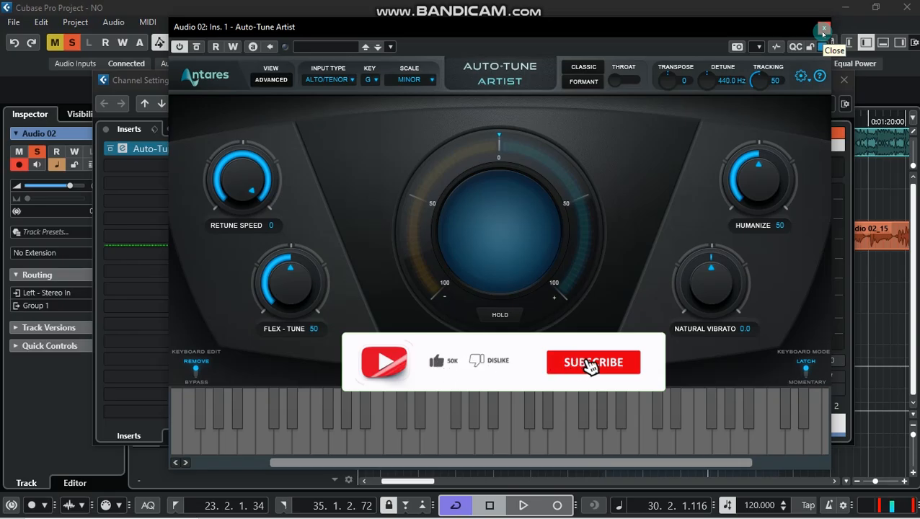
left_click(823, 33)
left_click(842, 82)
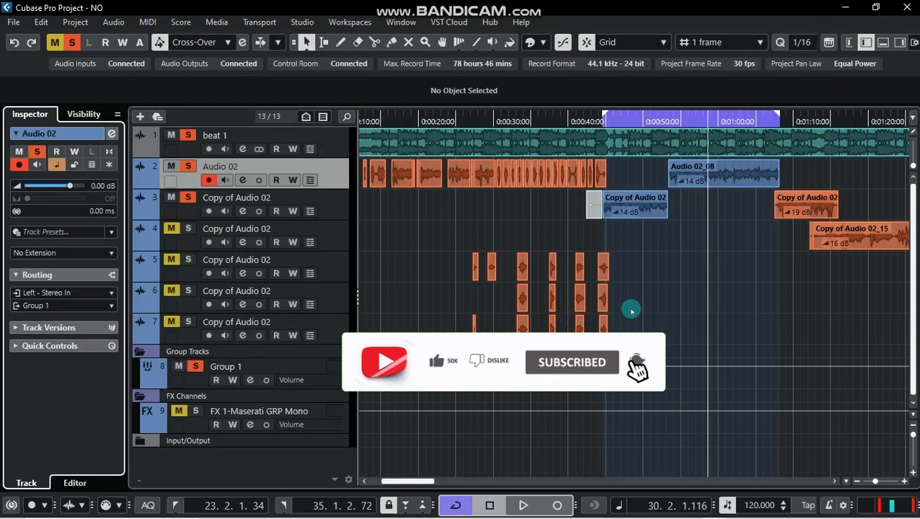
Place the playhead at the start of the cycle range and play the looped vocal section
scroll(620, 315, "down", 2)
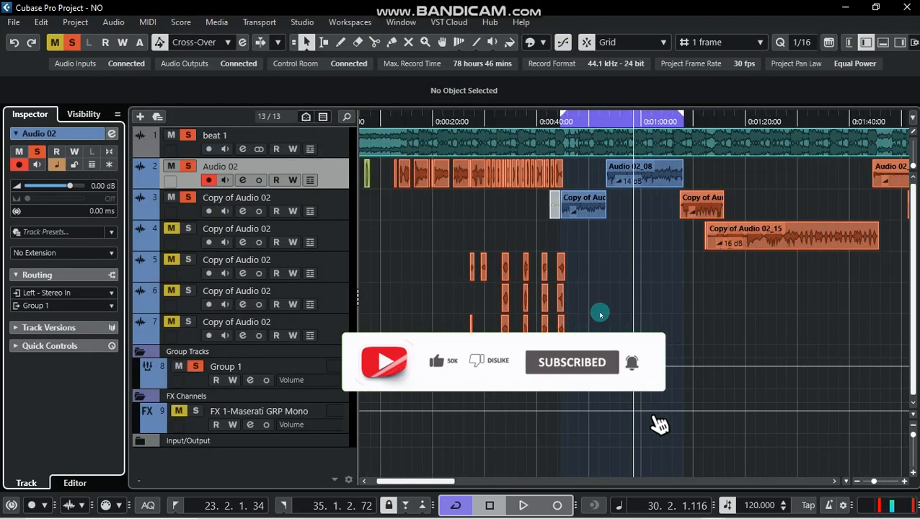
scroll(645, 336, "up", 1)
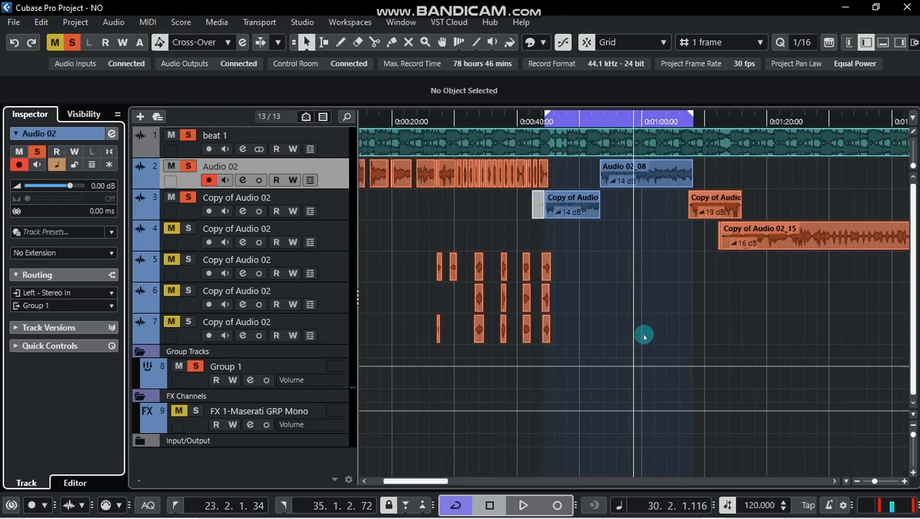
left_click(544, 121)
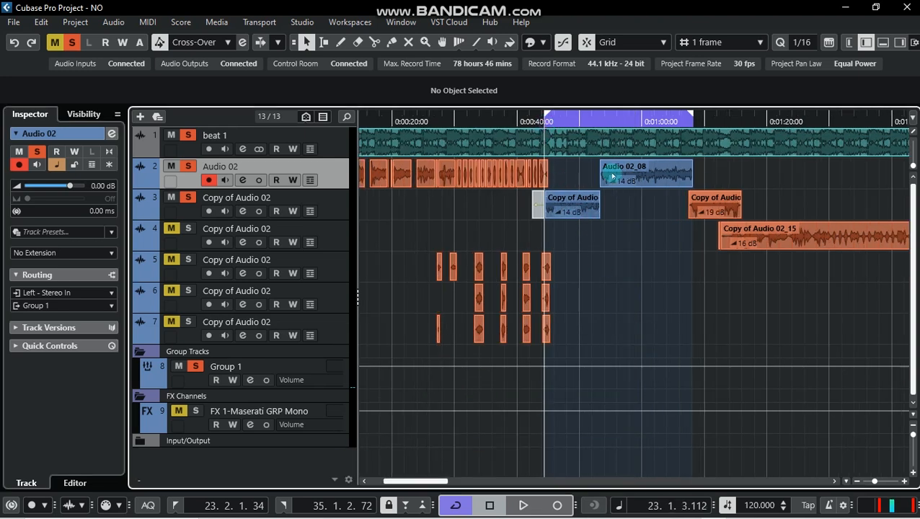
scroll(665, 262, "down", 1)
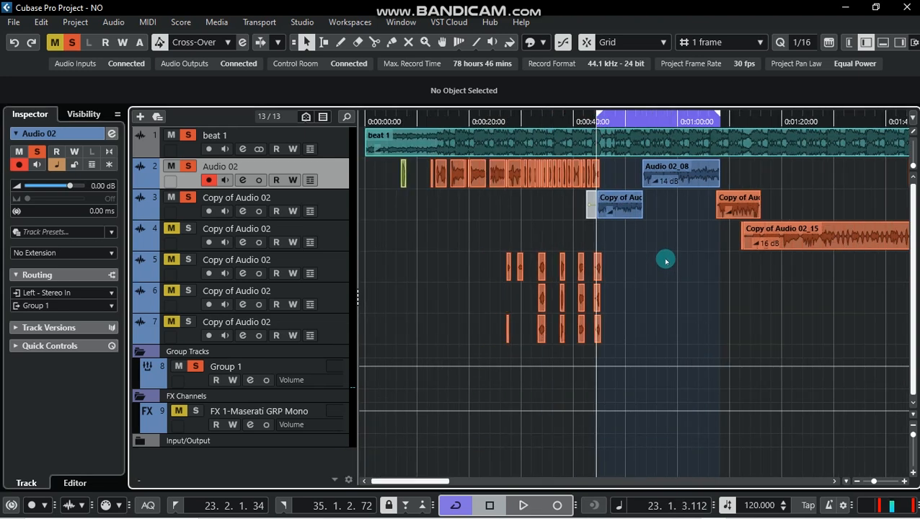
key("space")
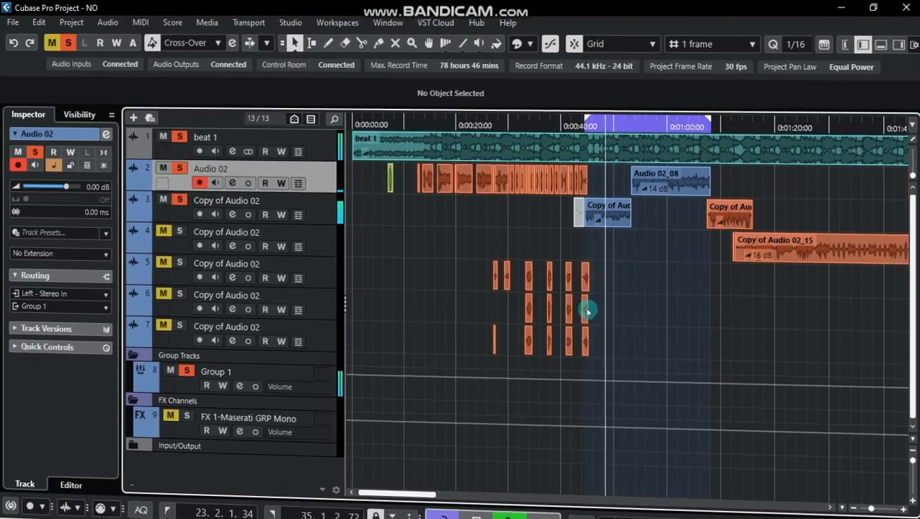
key("h")
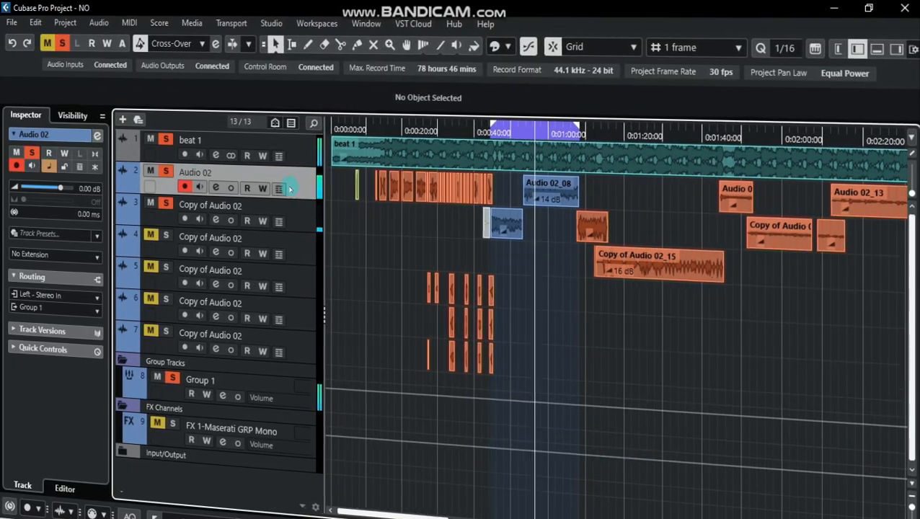
During playback, check Audio 02's channel settings and Group 1's H-EQ Mono insert, closing each window
left_click(95, 137)
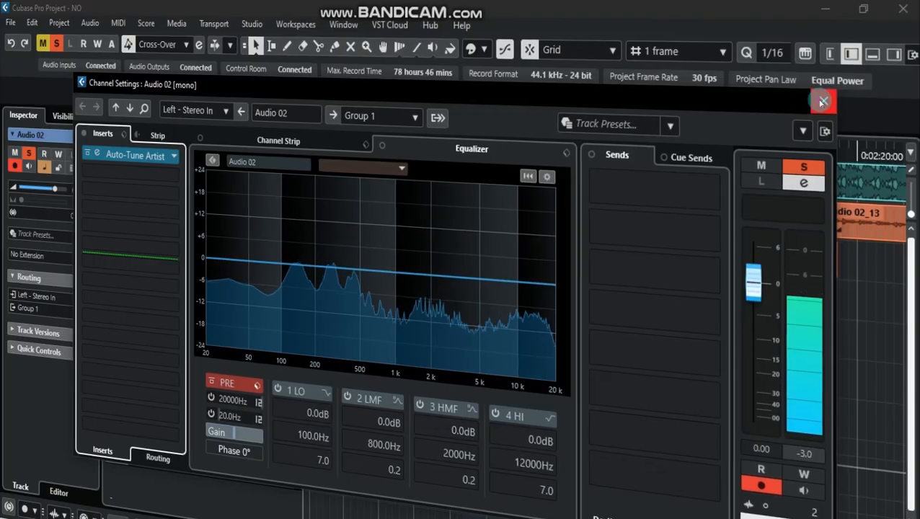
left_click(822, 101)
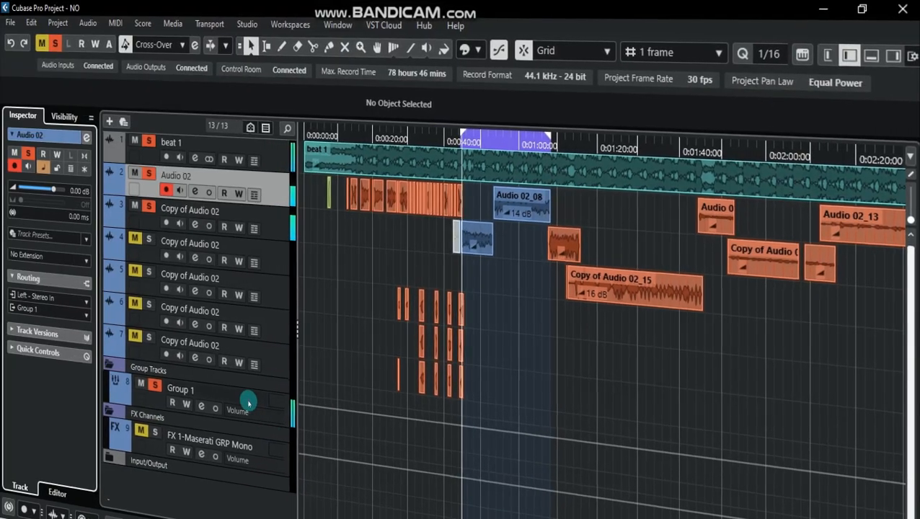
left_click(275, 411)
left_click(85, 137)
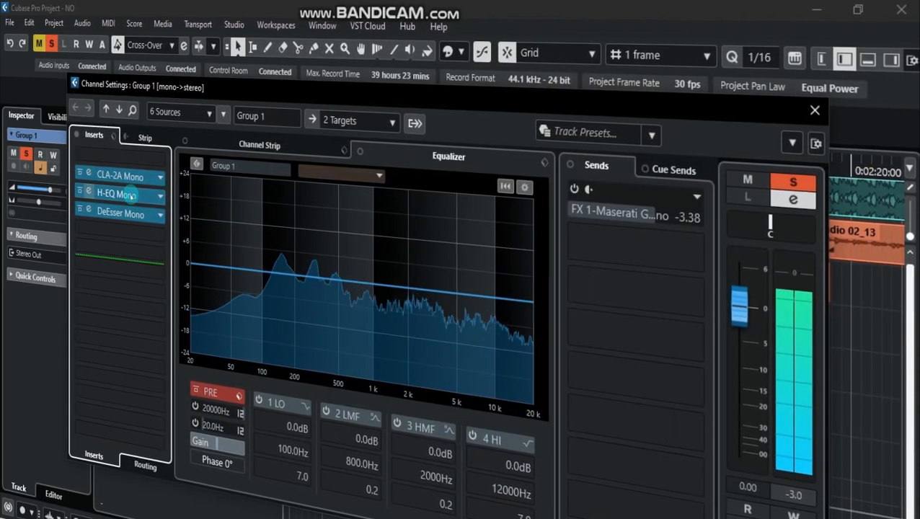
left_click(123, 195)
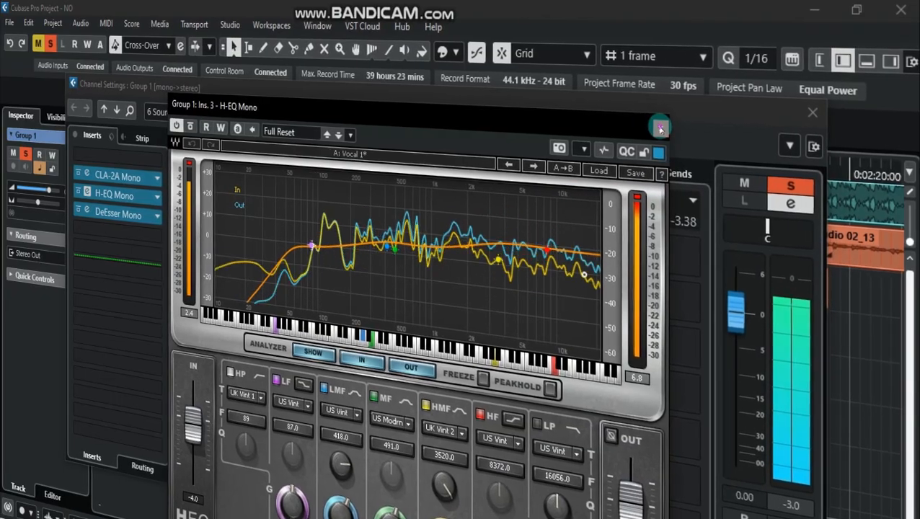
left_click(661, 127)
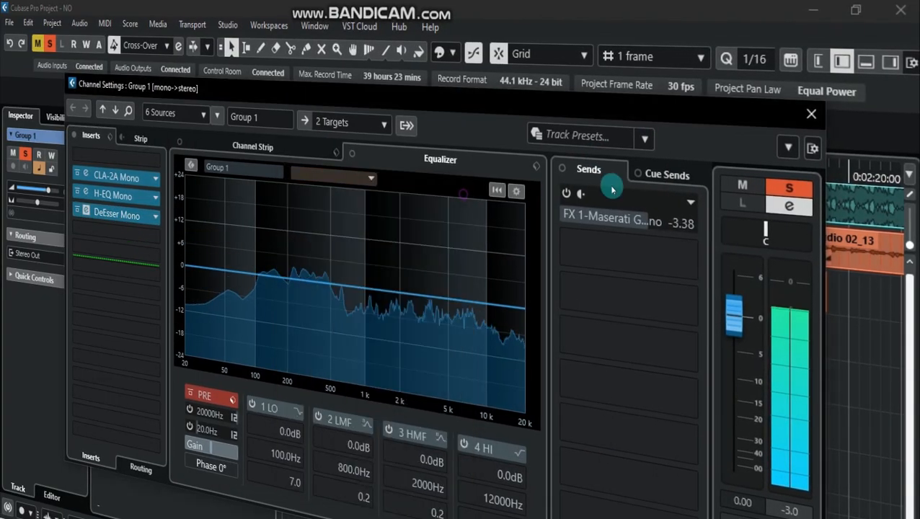
left_click(811, 114)
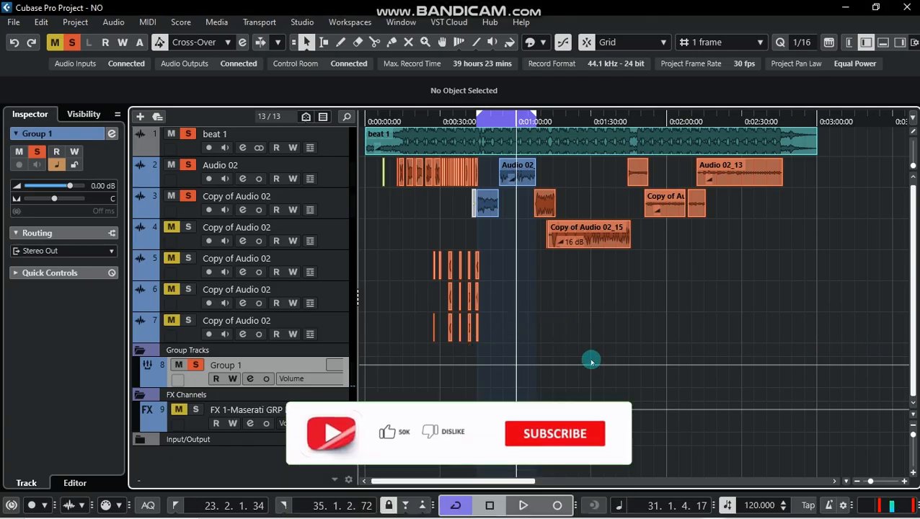
key("h")
key("h")
key("h")
key("h")
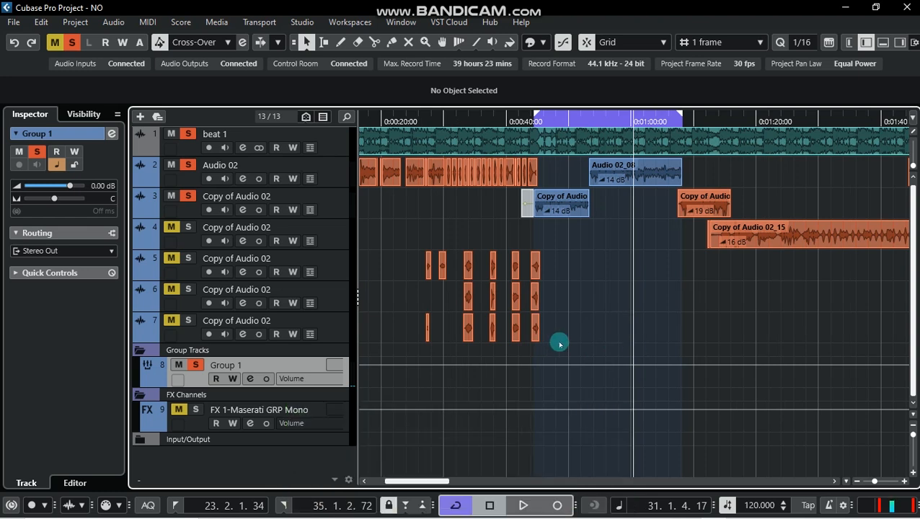
key("g")
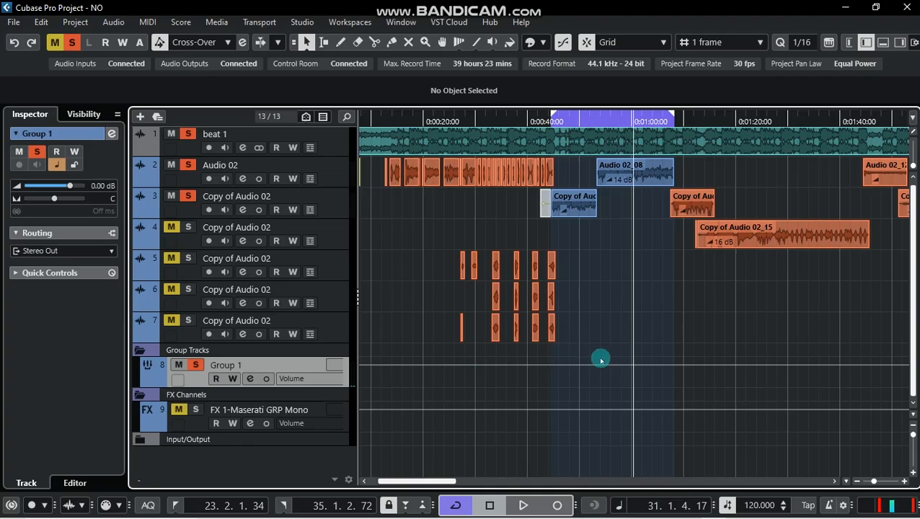
scroll(600, 360, "up", 1)
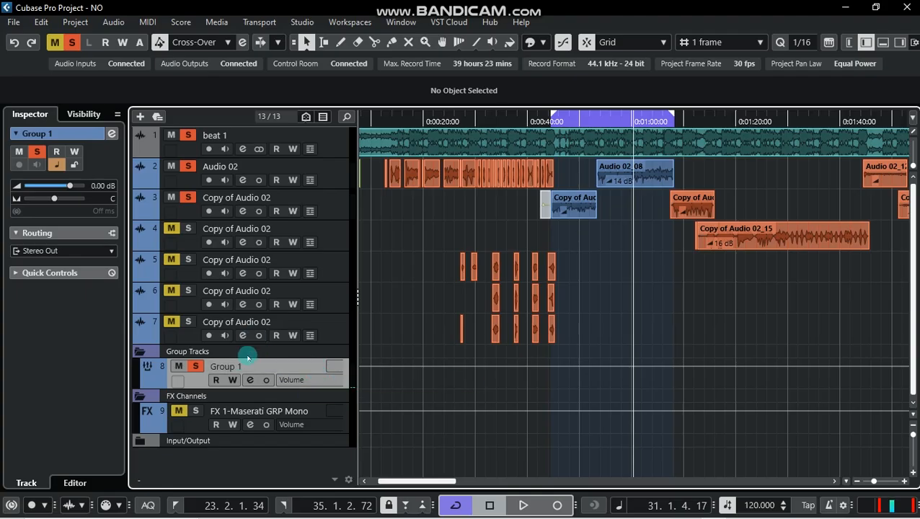
Reopen Group 1's channel settings and review the CLA-2A Mono compressor insert, closing the plugin
left_click(113, 137)
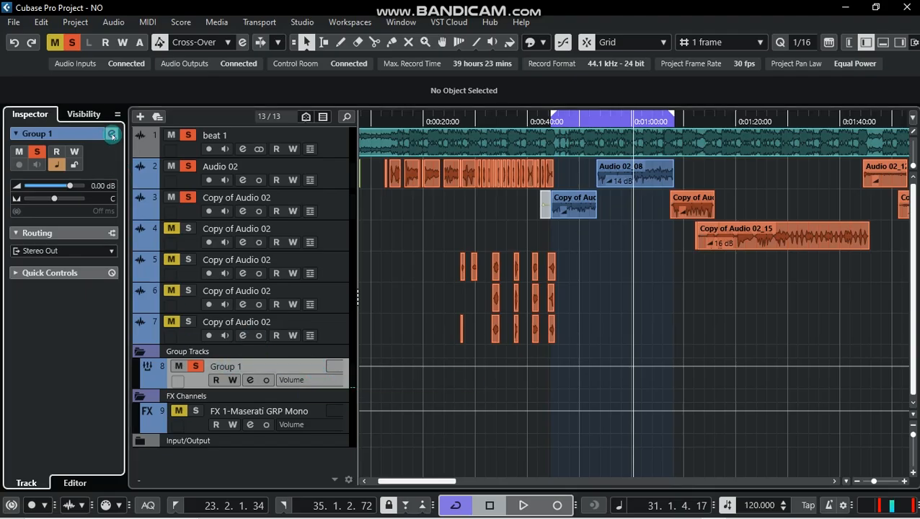
left_click_drag(393, 85, 395, 57)
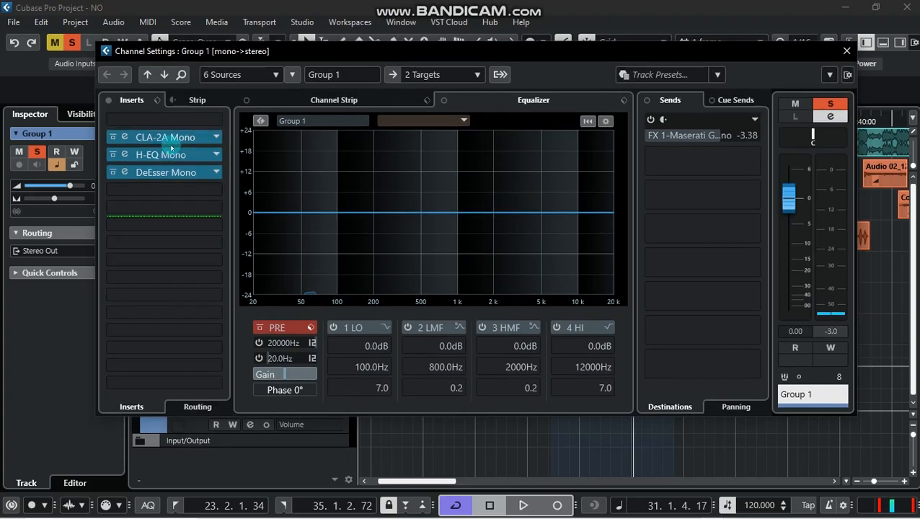
left_click(175, 139)
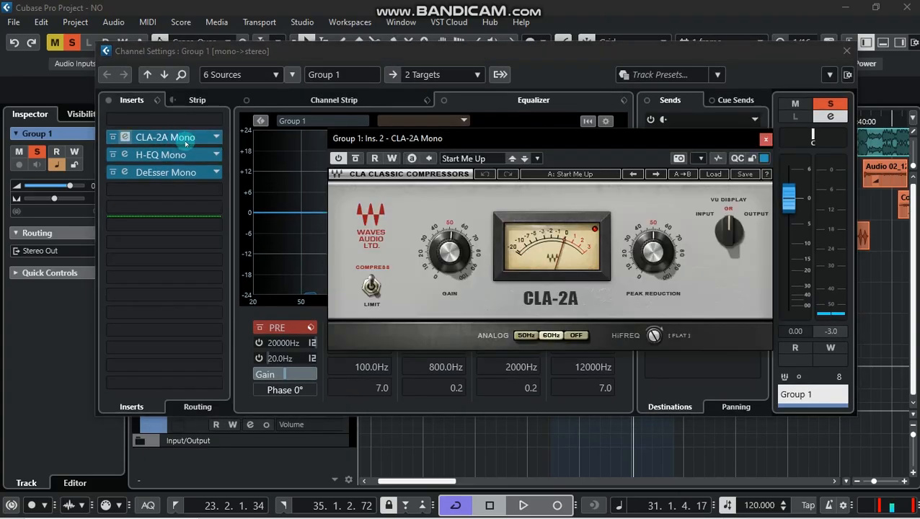
left_click(765, 138)
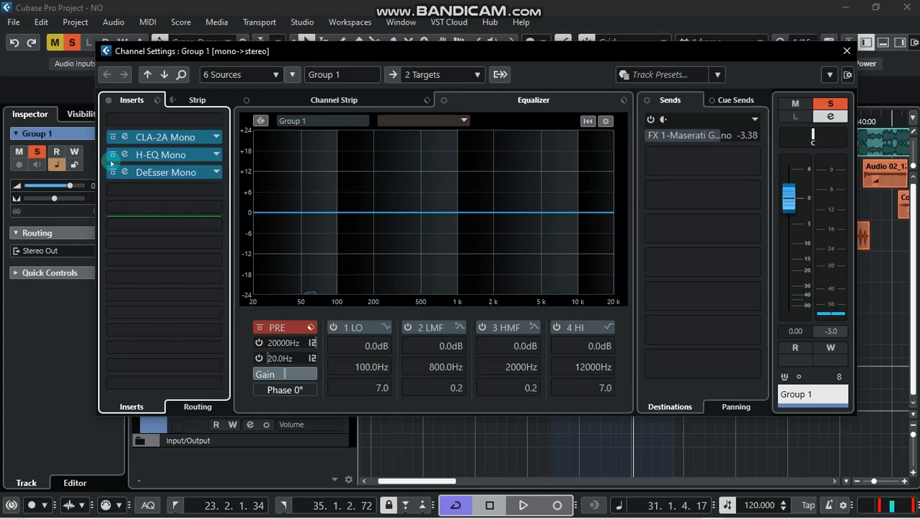
Review Group 1's H-EQ Mono and DeEsser Mono inserts one after the other, closing each plugin
left_click(138, 155)
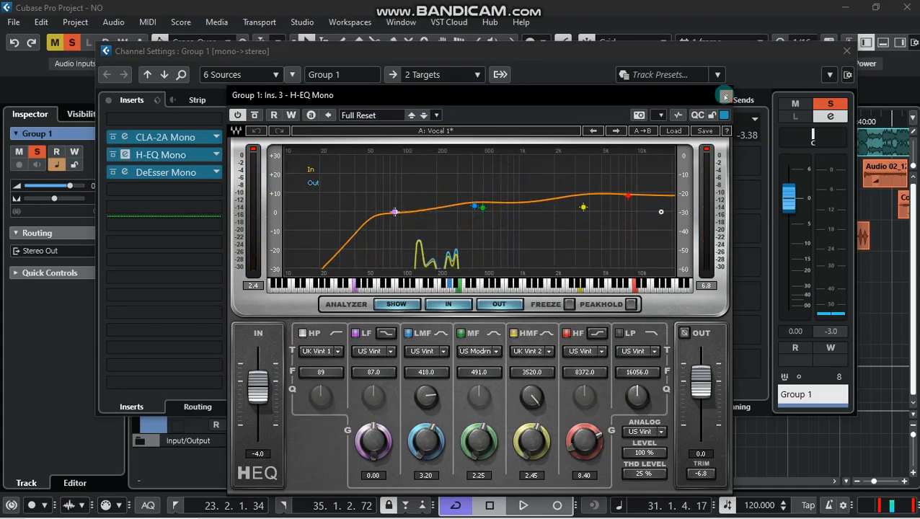
left_click(724, 96)
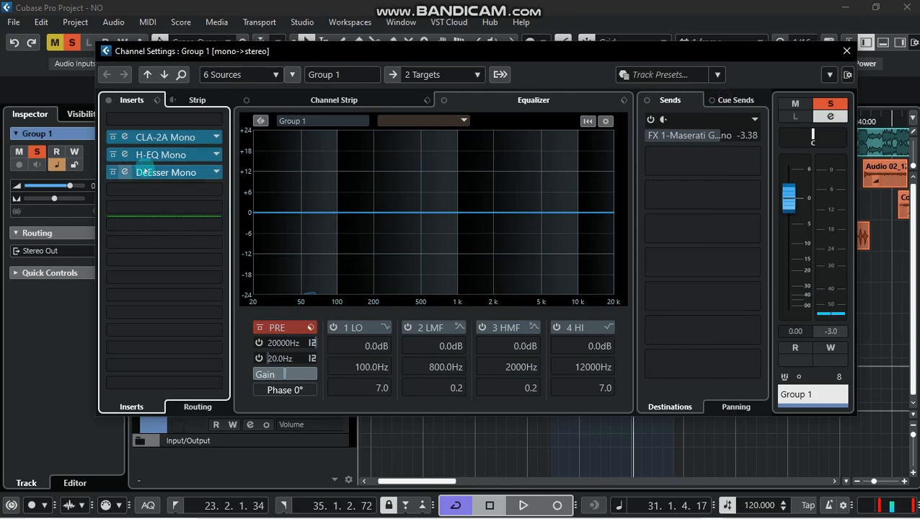
left_click(150, 175)
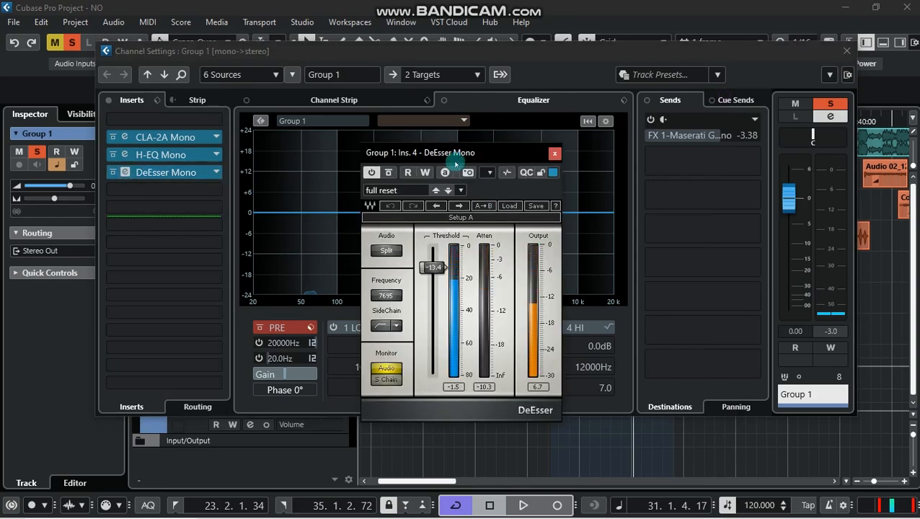
left_click(554, 156)
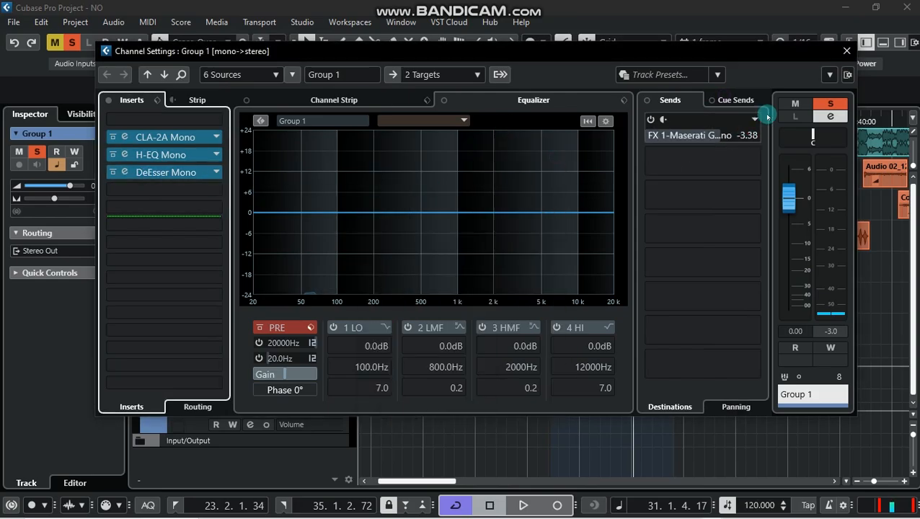
Close Group 1's channel settings and enlarge the height of the Audio 02 track and the first Copy of Audio 02 track
left_click(847, 50)
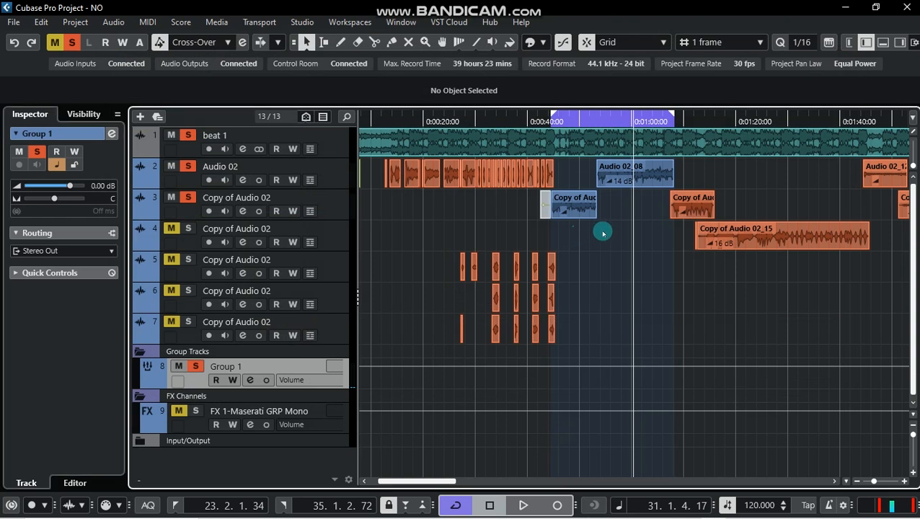
key("h")
key("h")
key("h")
key("h")
key("h")
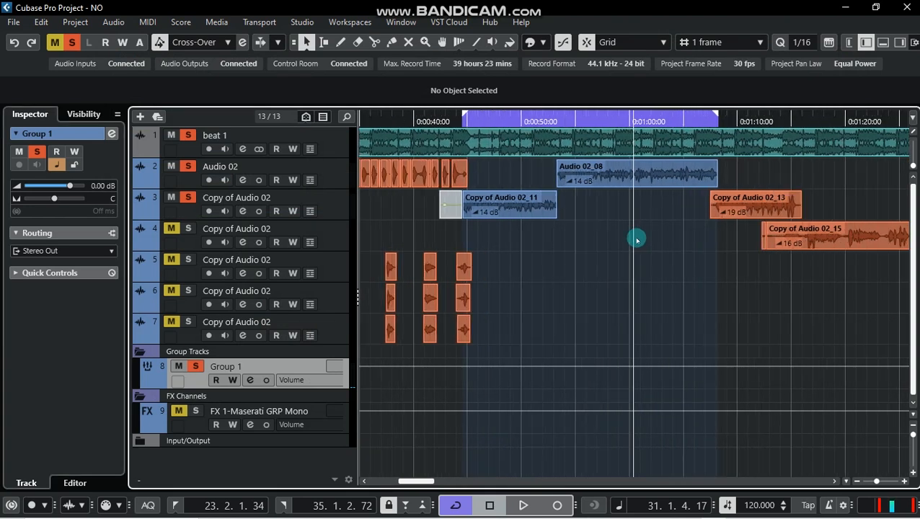
left_click(313, 218)
left_click_drag(313, 219, 314, 245)
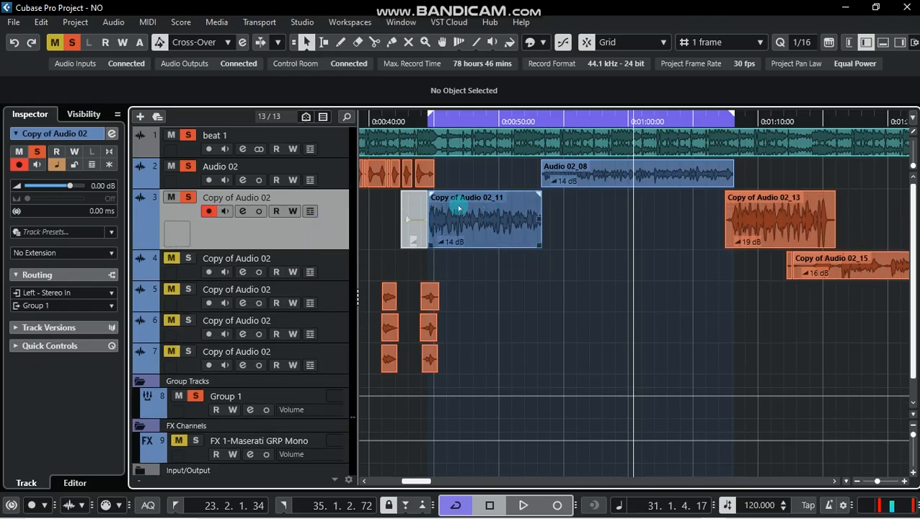
left_click(337, 188)
left_click_drag(336, 190, 338, 214)
Unsolo the beat 1 track and play the vocals alone from the start of the cycle range
left_click(185, 138)
left_click(427, 122)
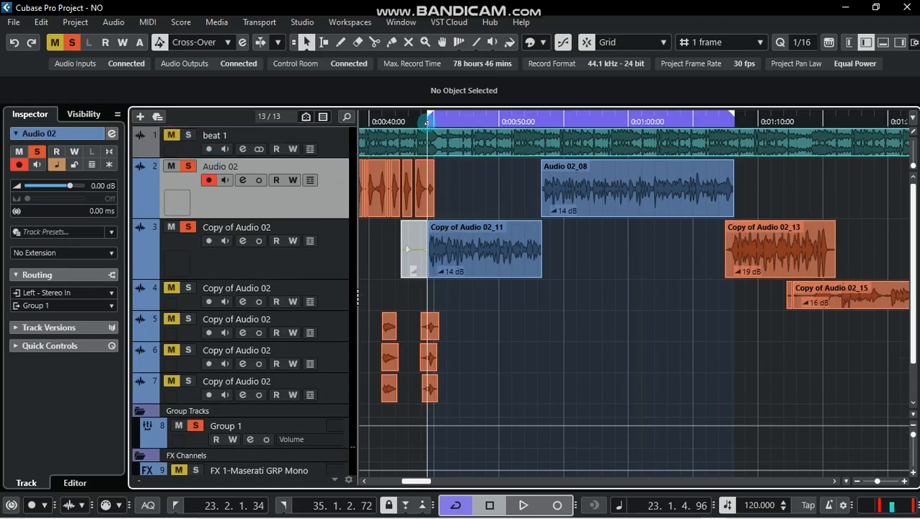
key("space")
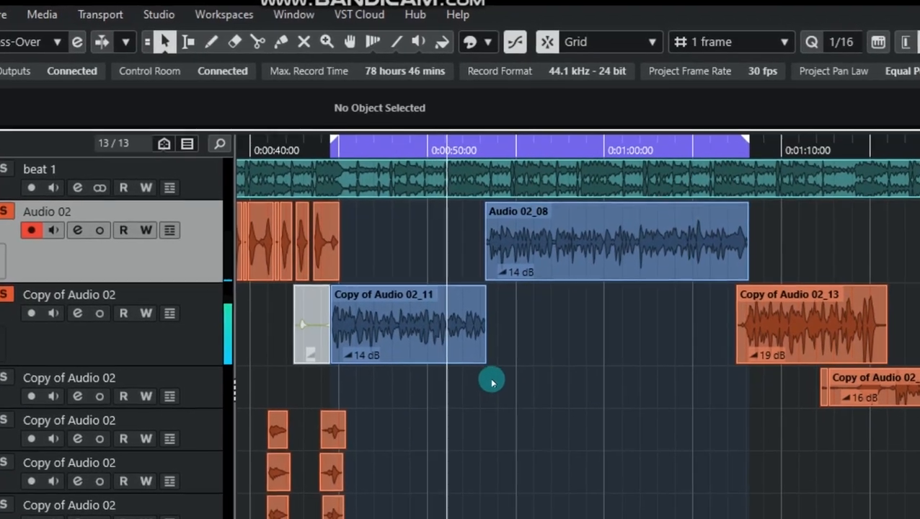
Bypass all of Group 1's inserts in its channel settings and listen to the unprocessed vocals
scroll(353, 461, "down", 2)
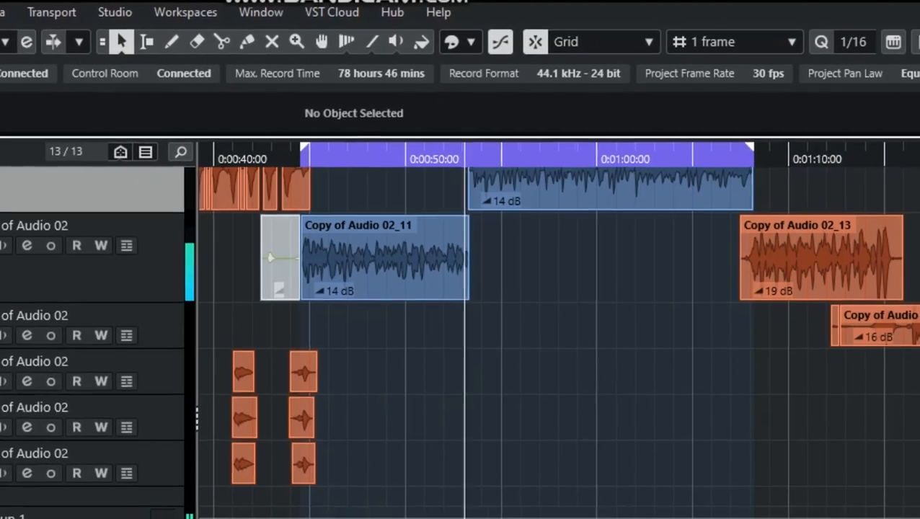
left_click(125, 516)
left_click(111, 132)
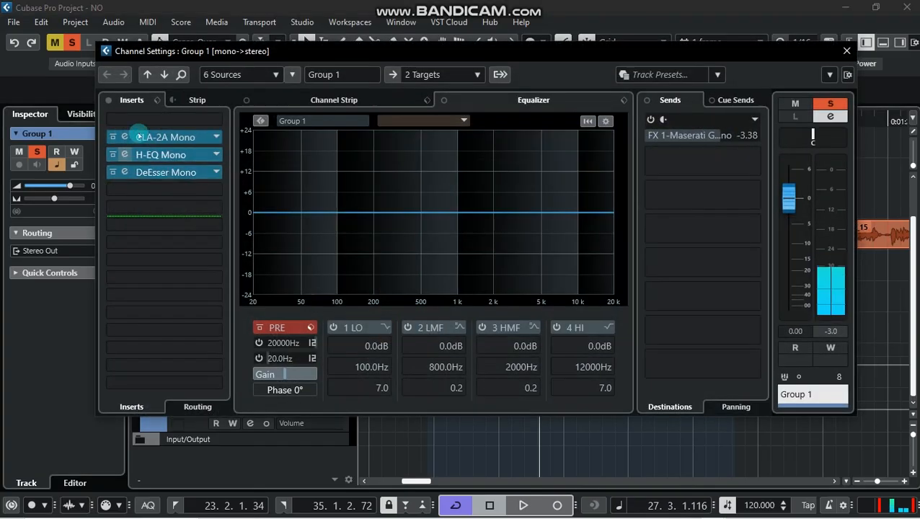
left_click(110, 101)
key("space")
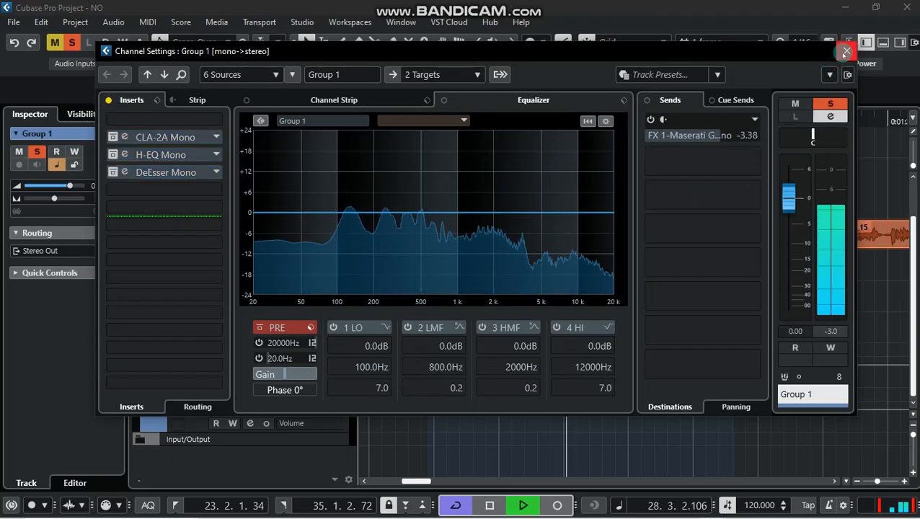
key("space")
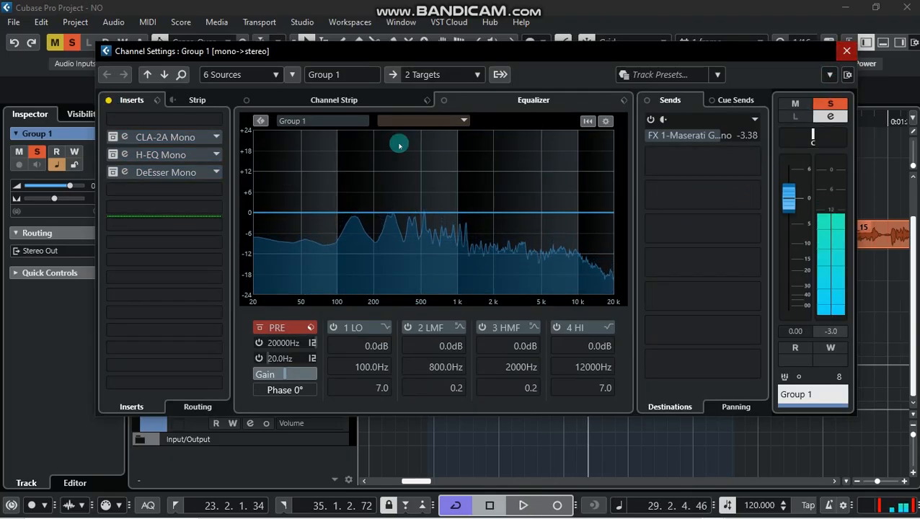
Reactivate all of Group 1's inserts, close its channel settings and listen to the processed vocals
left_click(107, 100)
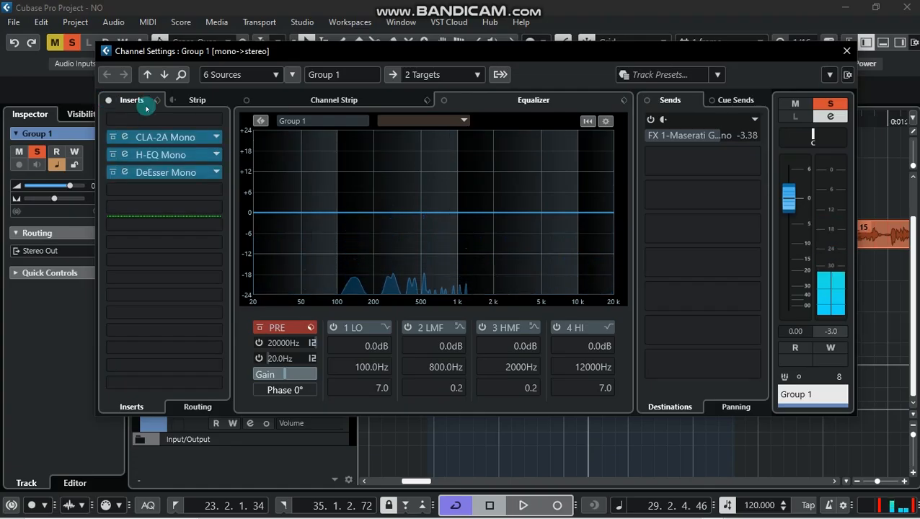
left_click(845, 52)
key("space")
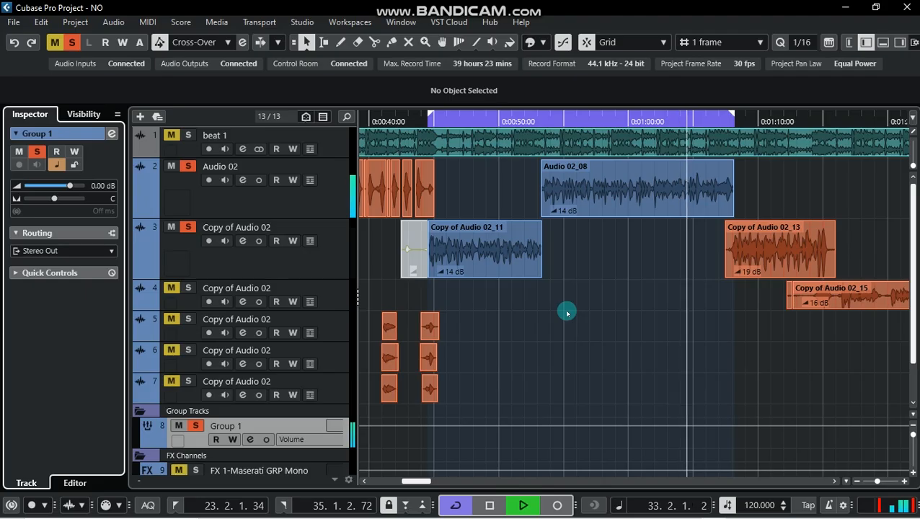
key("space")
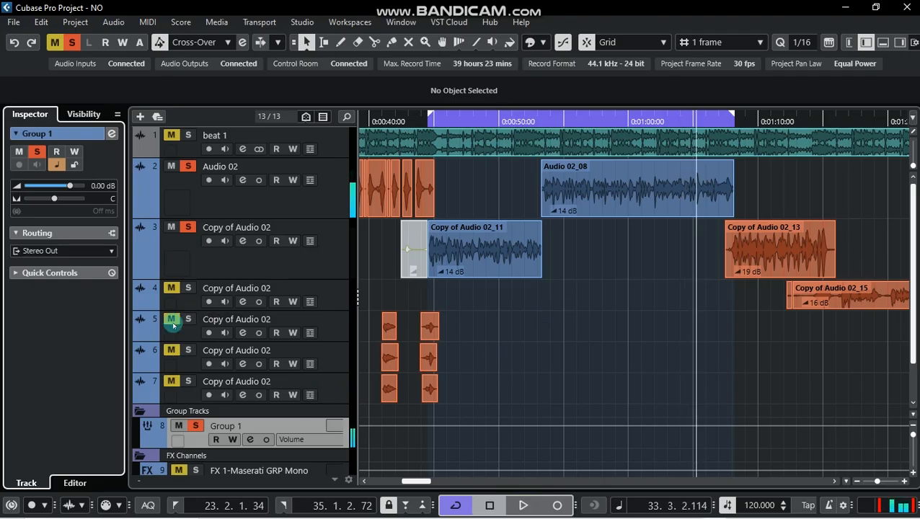
Search for GATE in Group 1's last insert slot, load C1 gate Mono there and close the channel settings
left_click(112, 134)
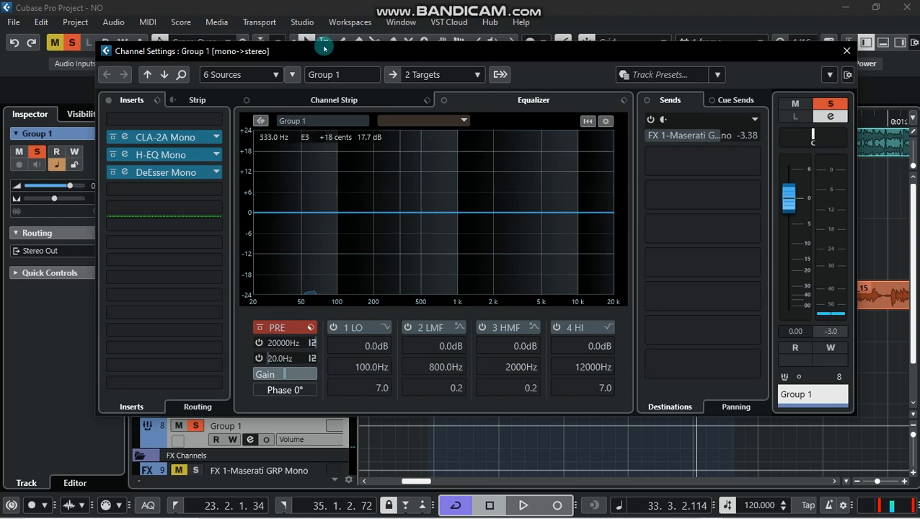
left_click(155, 385)
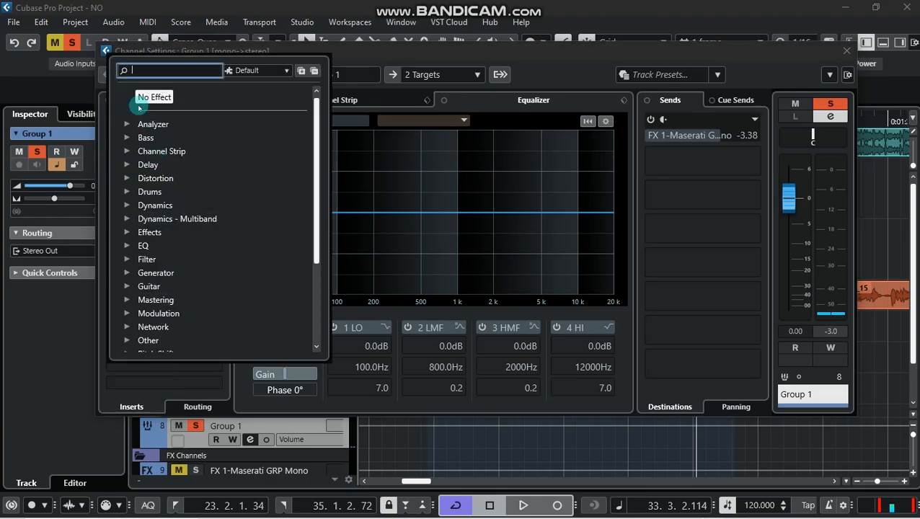
type("GATE")
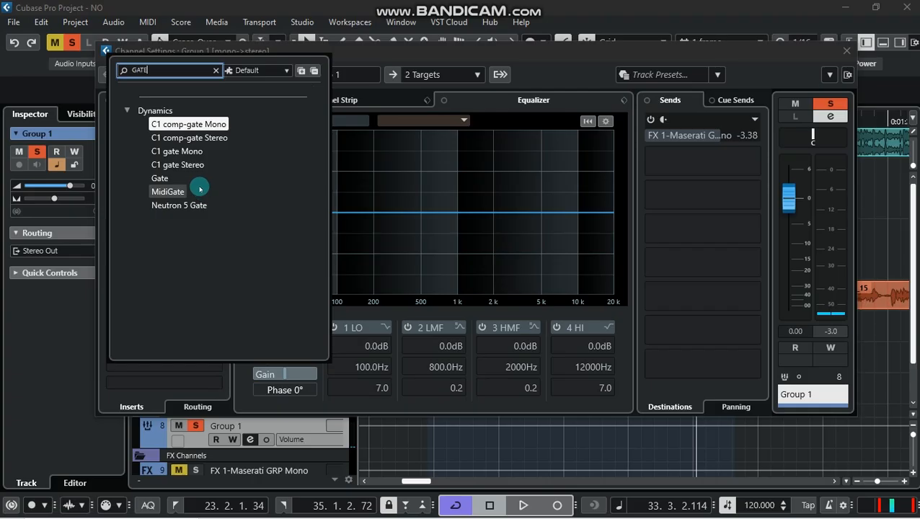
left_click(191, 152)
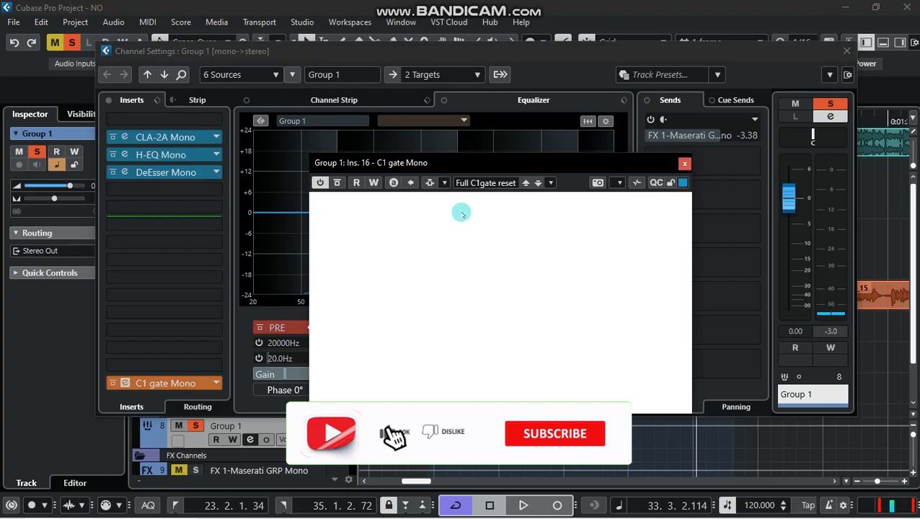
left_click(846, 51)
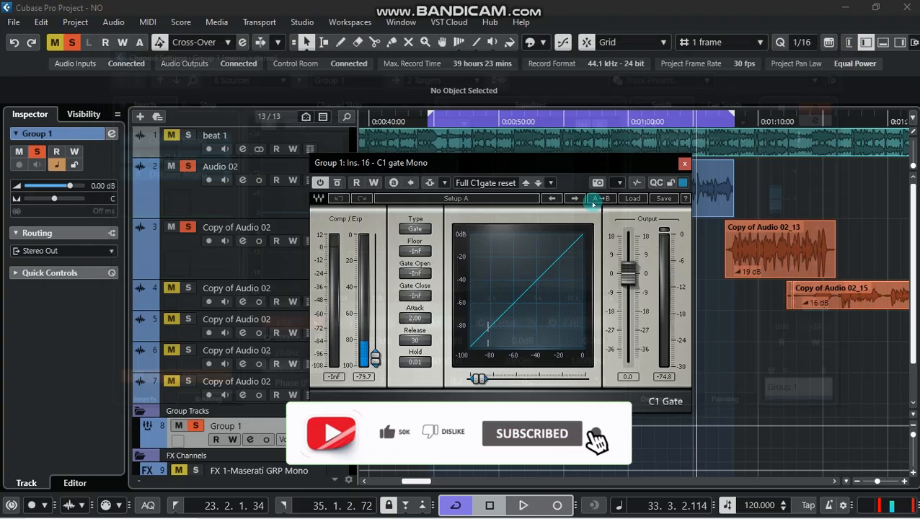
mouse_move(518, 164)
left_mouse_down()
mouse_move(517, 125)
mouse_move(527, 211)
mouse_move(527, 165)
left_mouse_up()
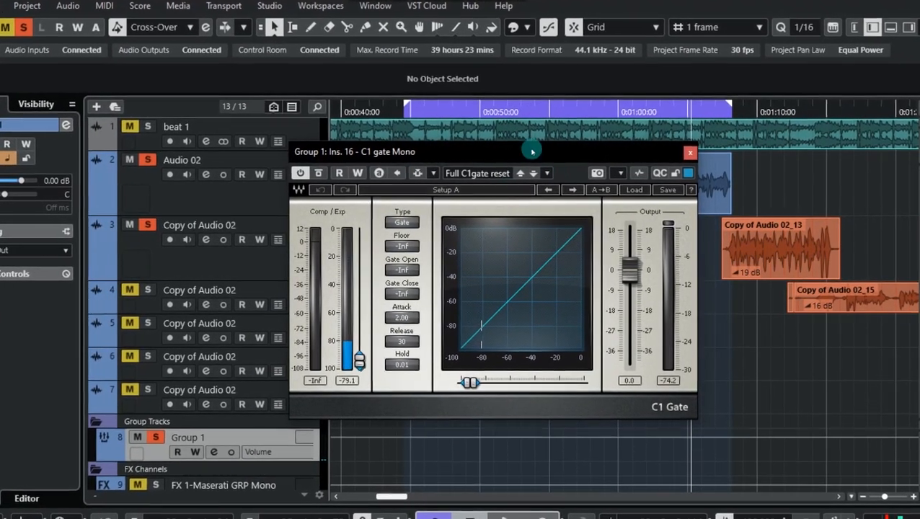
left_click_drag(501, 149, 514, 124)
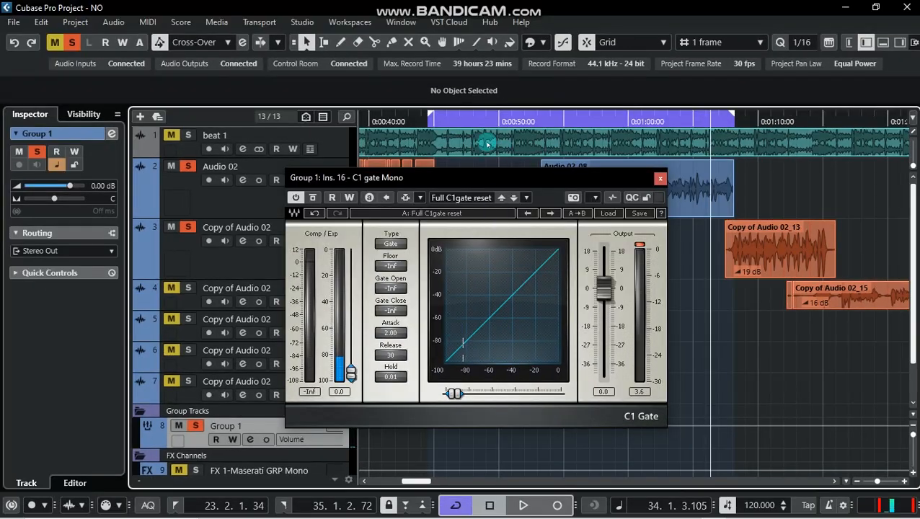
left_click_drag(493, 179, 437, 155)
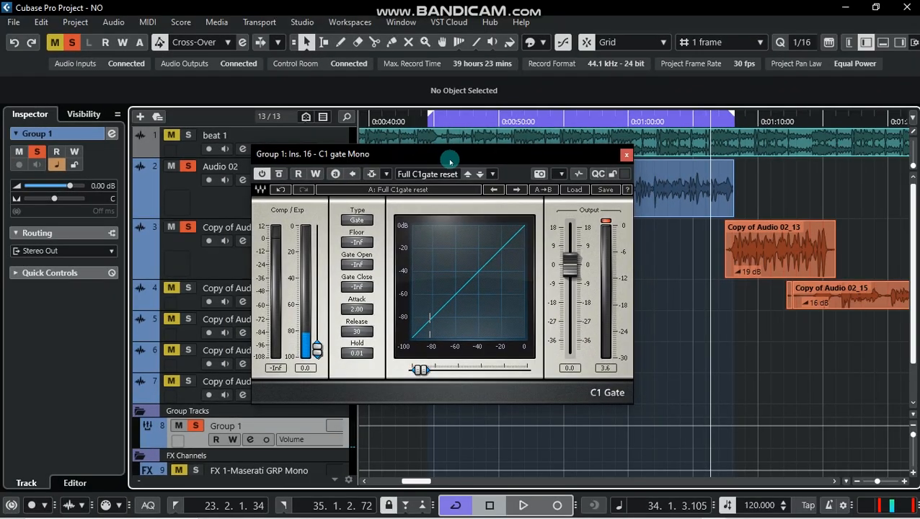
left_click_drag(450, 161, 458, 165)
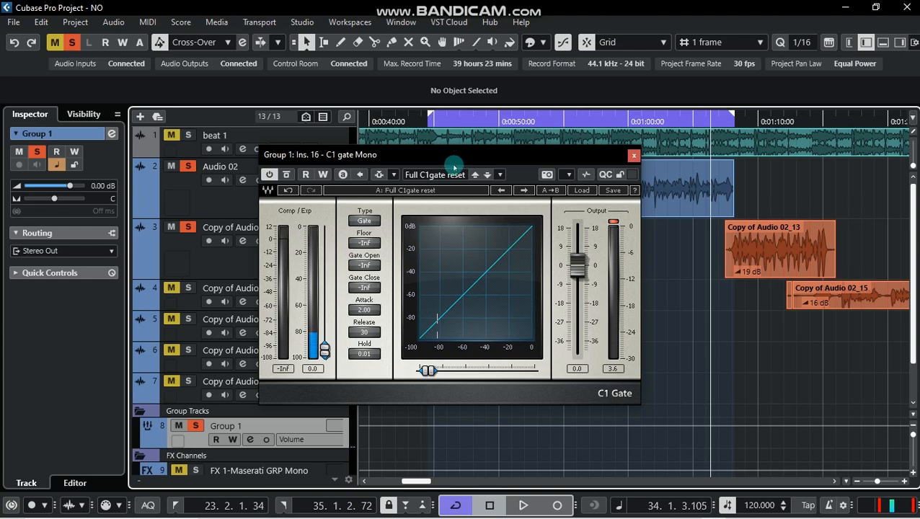
mouse_move(436, 158)
left_mouse_down()
mouse_move(459, 161)
mouse_move(452, 163)
left_mouse_up()
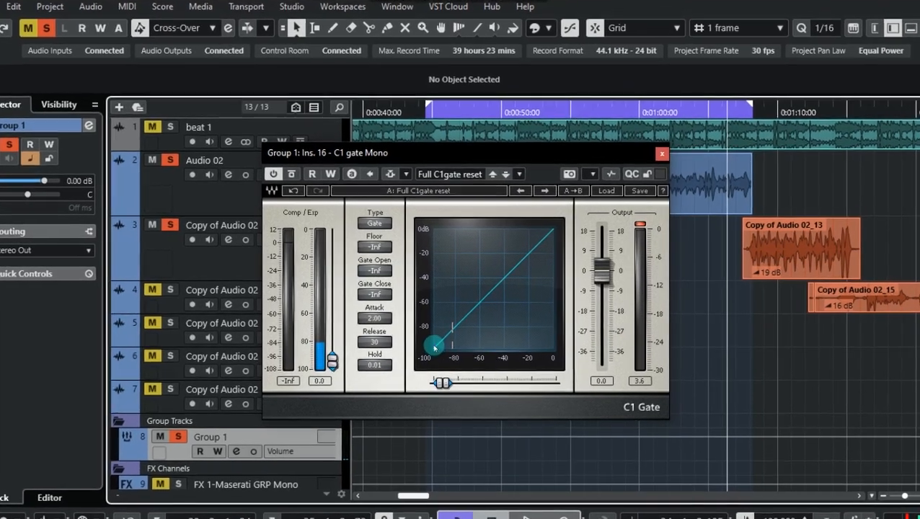
Try the C1 gate's linked Gate Open and Gate Close thresholds at several levels, including -95.3, -39.9 and -75.6
mouse_move(447, 353)
left_mouse_down()
mouse_move(465, 310)
mouse_move(559, 227)
mouse_move(456, 343)
left_mouse_up()
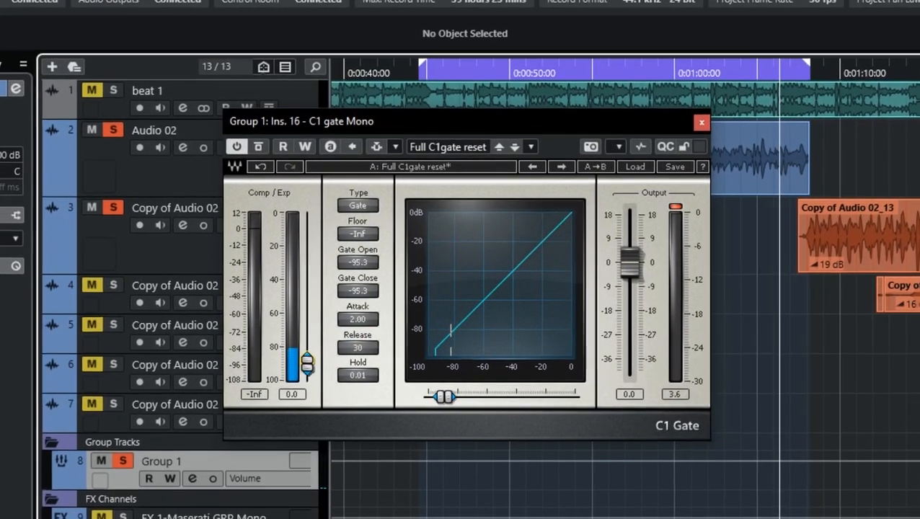
left_click_drag(311, 368, 292, 377)
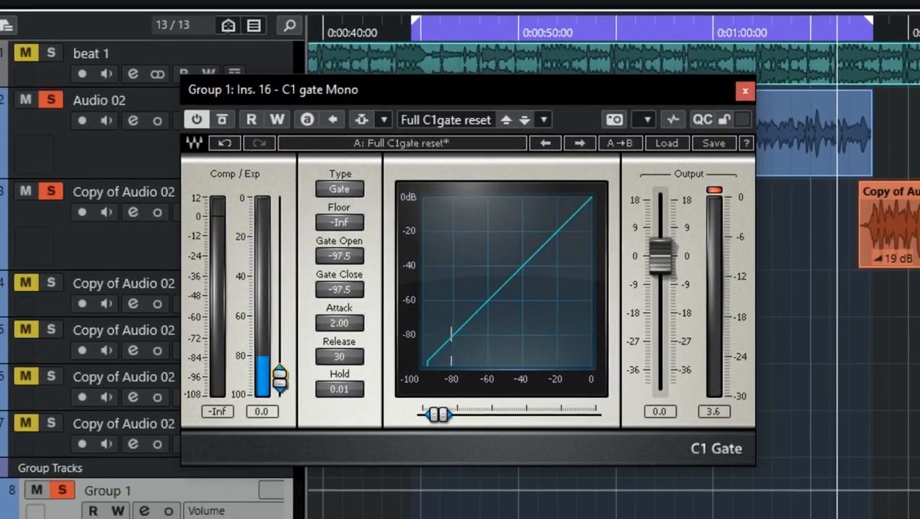
left_click_drag(436, 412, 522, 412)
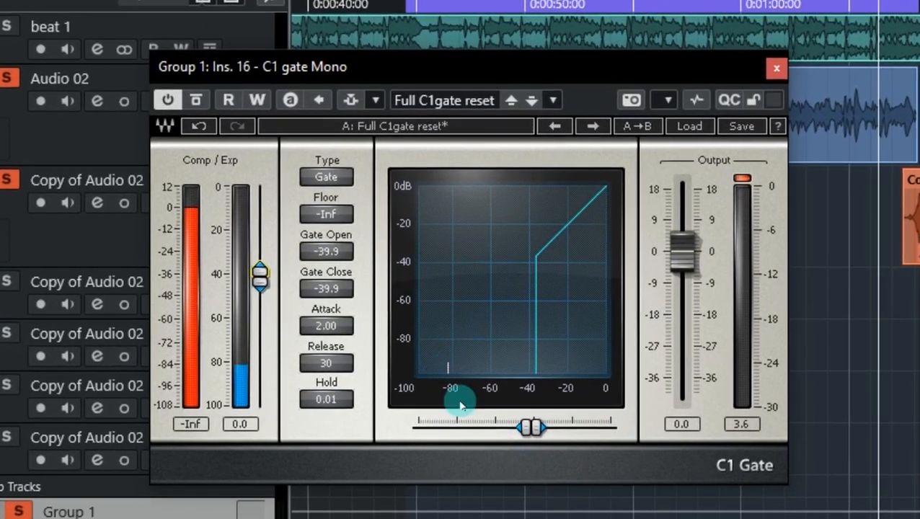
left_click_drag(259, 274, 259, 337)
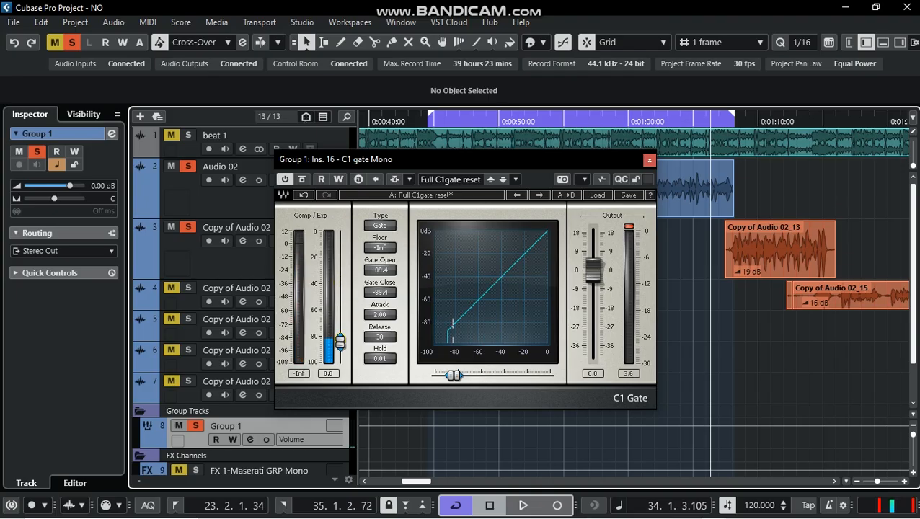
mouse_move(337, 297)
left_mouse_down()
mouse_move(338, 329)
mouse_move(337, 294)
left_mouse_up()
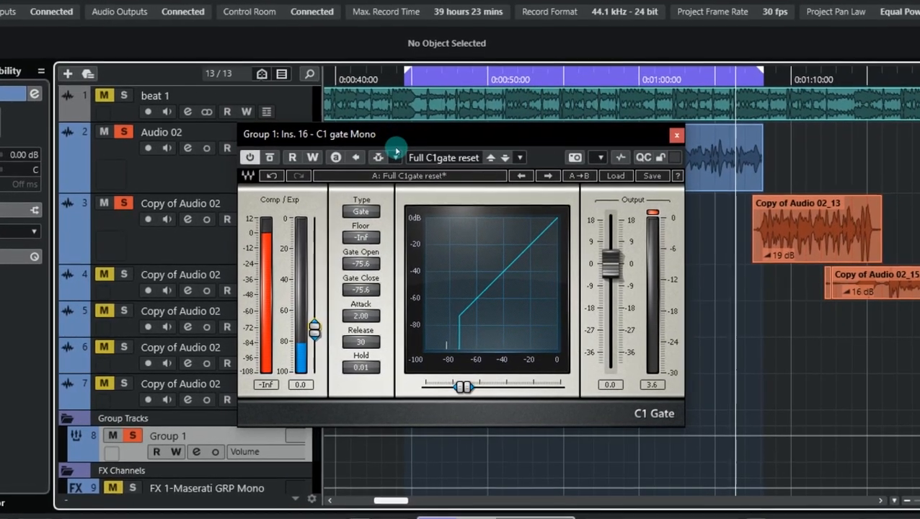
Check the C1 gate's factory presets without loading one, and lower Gate Open and Gate Close to -Inf
left_click(616, 173)
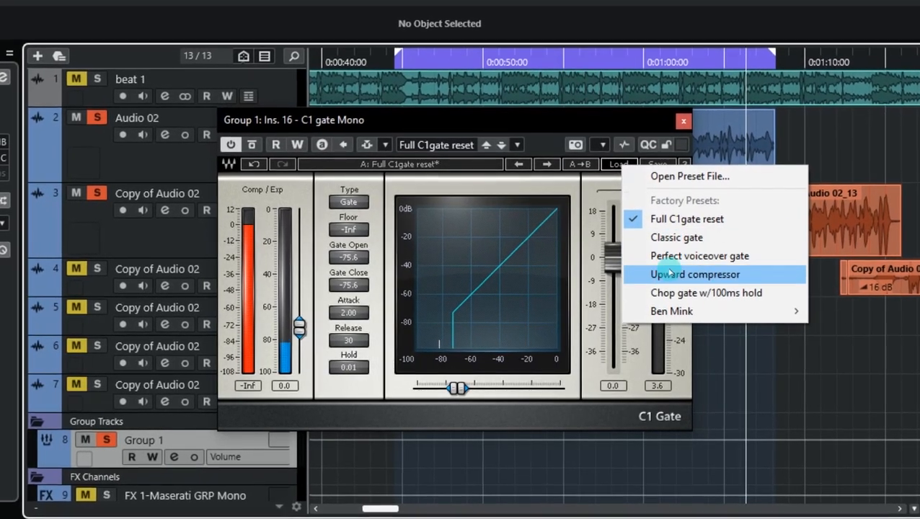
left_click(502, 116)
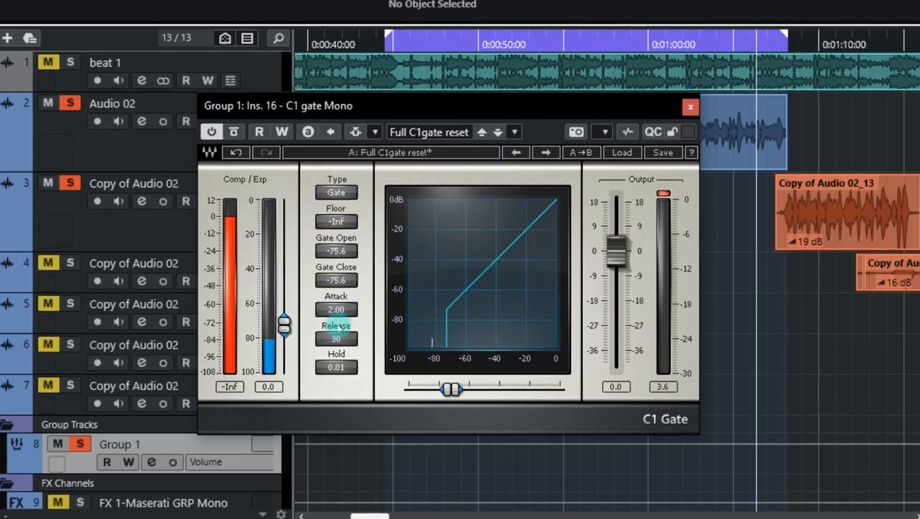
left_click_drag(288, 326, 287, 361)
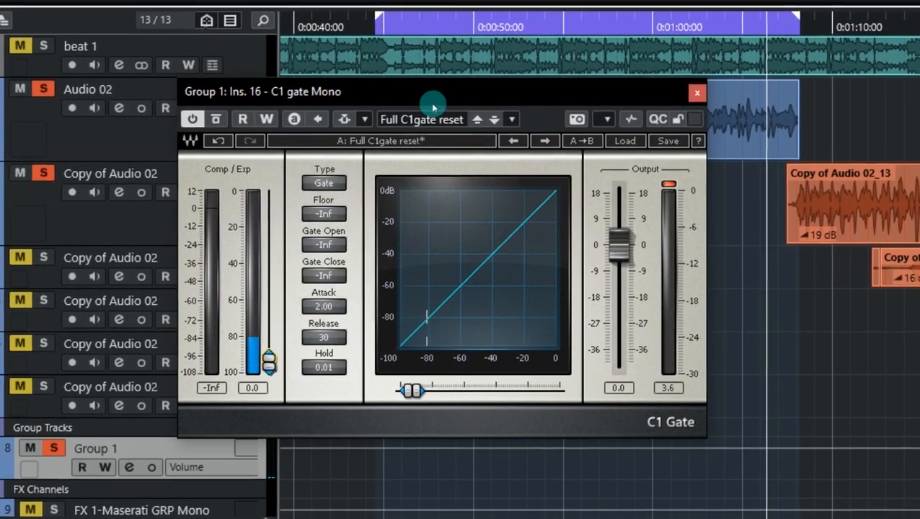
left_click_drag(433, 94, 467, 108)
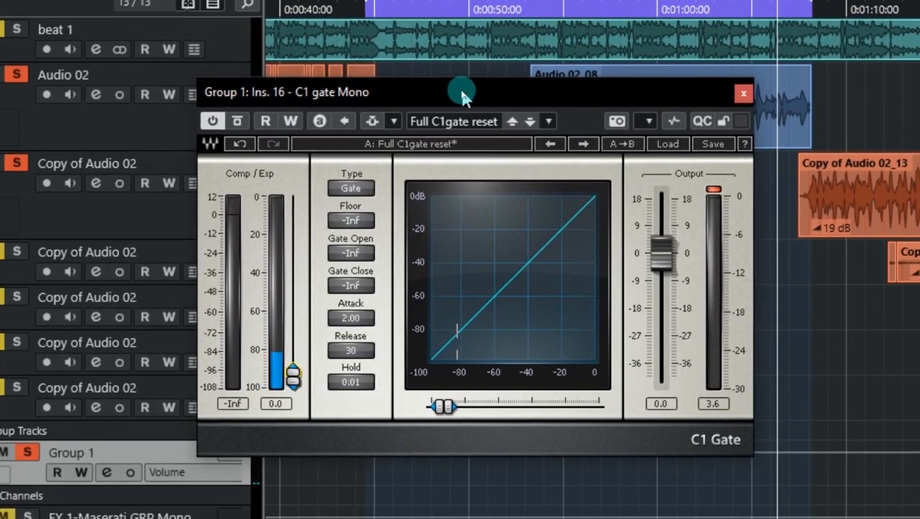
left_click_drag(427, 94, 414, 90)
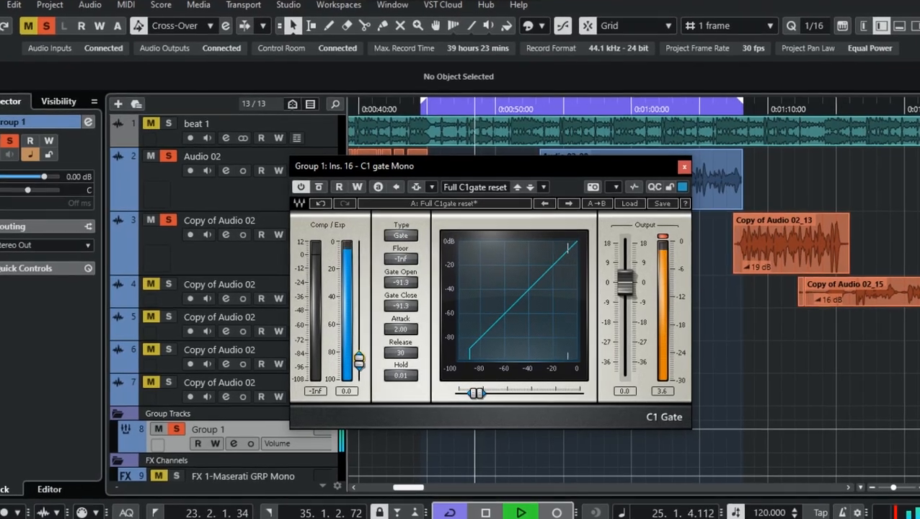
Raise the C1 gate's thresholds and separate them, setting Gate Open to -16.4 and Gate Close to -29.0
left_click_drag(359, 361, 322, 255)
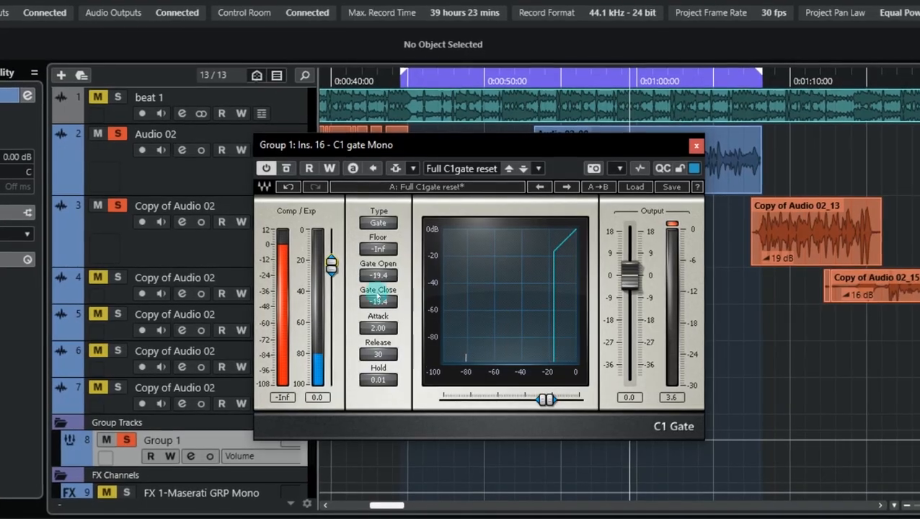
left_click_drag(546, 400, 563, 401)
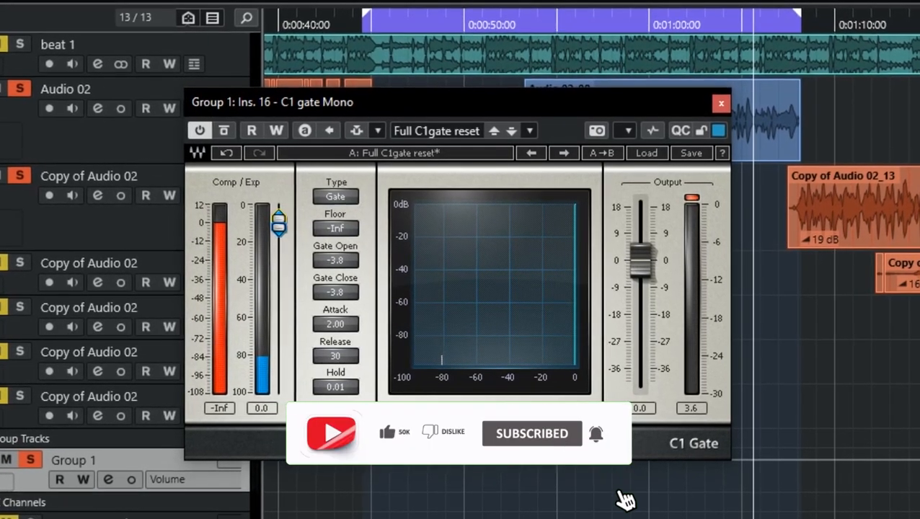
left_click_drag(277, 217, 268, 232)
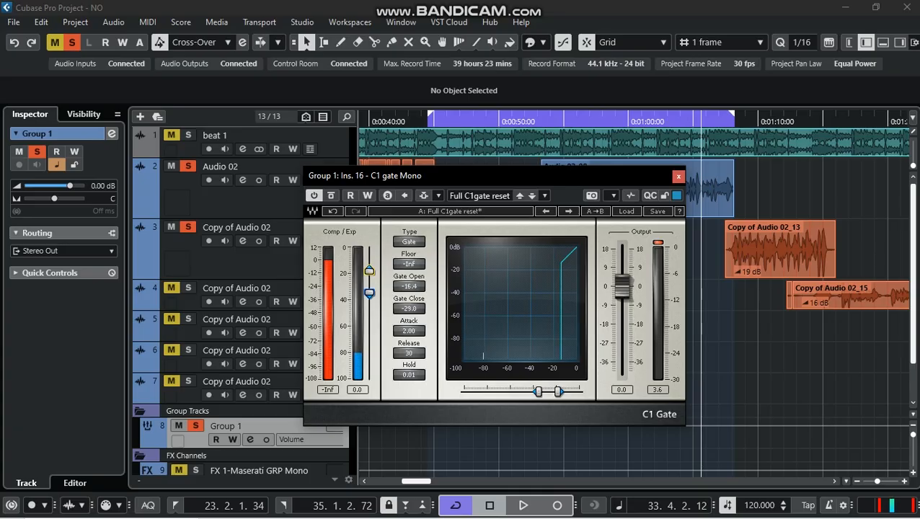
Try the C1 gate's thresholds during loop playback, with Gate Open at -16.6, -0.1, -11.8, -21.0 and -23.3
left_click_drag(369, 270, 369, 271)
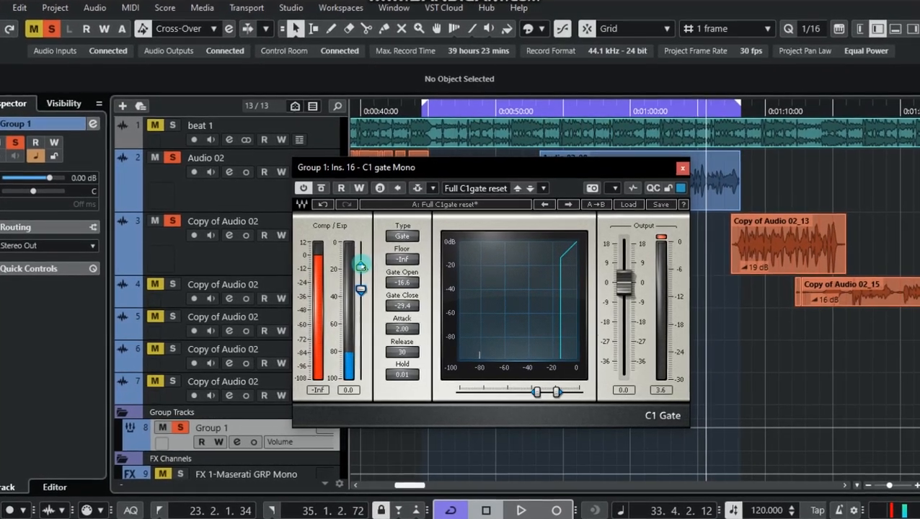
key("space")
mouse_move(358, 265)
left_mouse_down()
mouse_move(351, 272)
mouse_move(352, 258)
left_mouse_up()
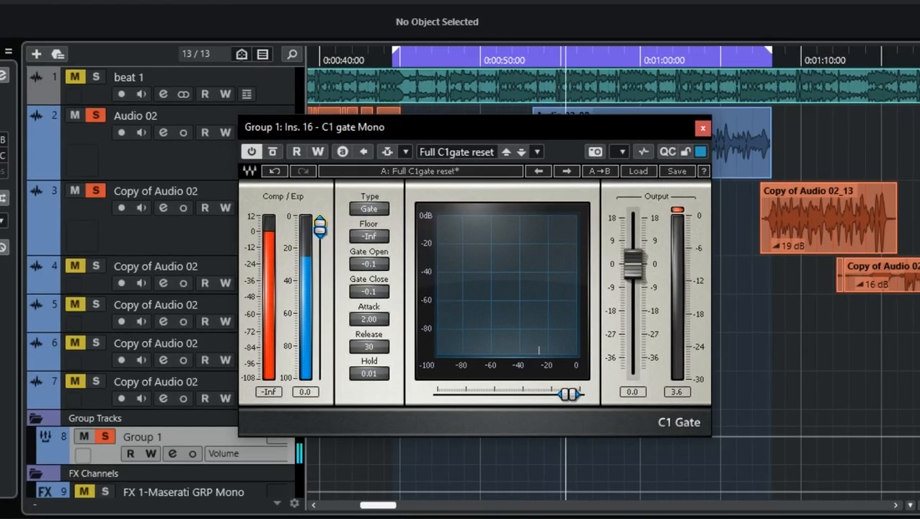
left_click_drag(317, 222, 312, 258)
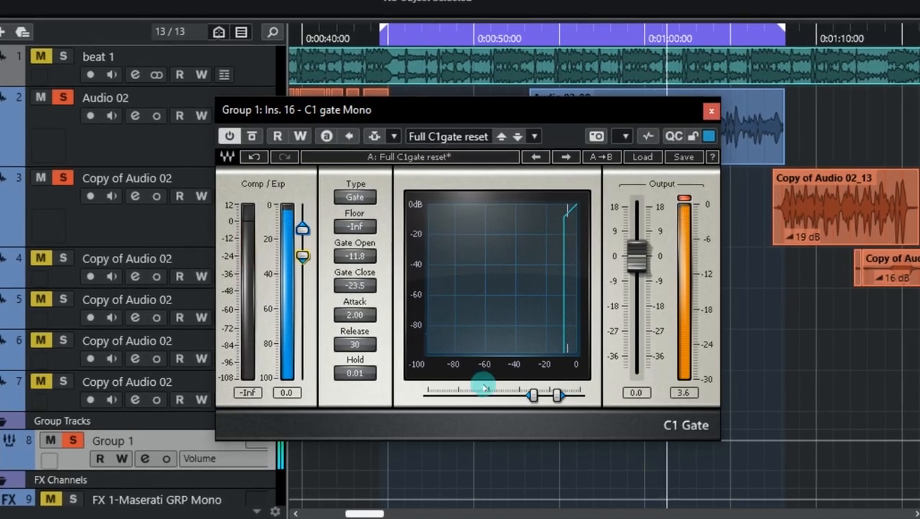
left_click_drag(559, 395, 545, 395)
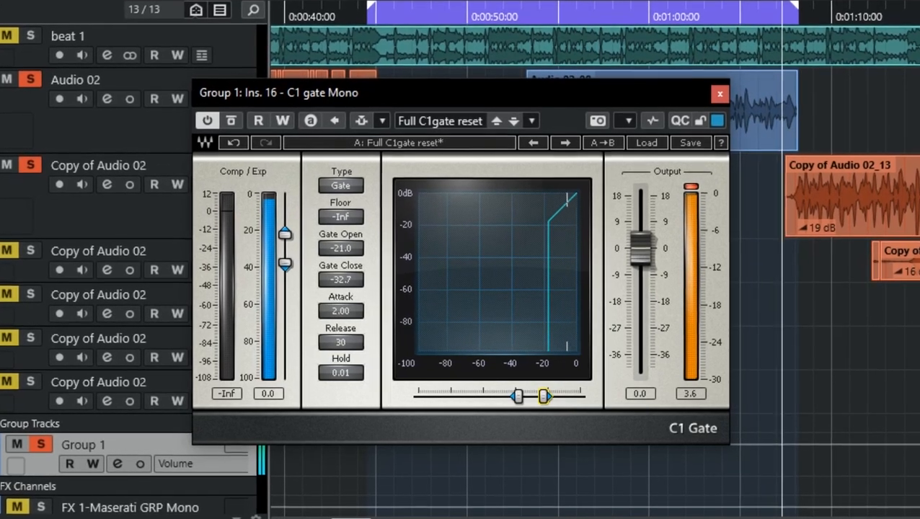
left_click_drag(543, 396, 540, 395)
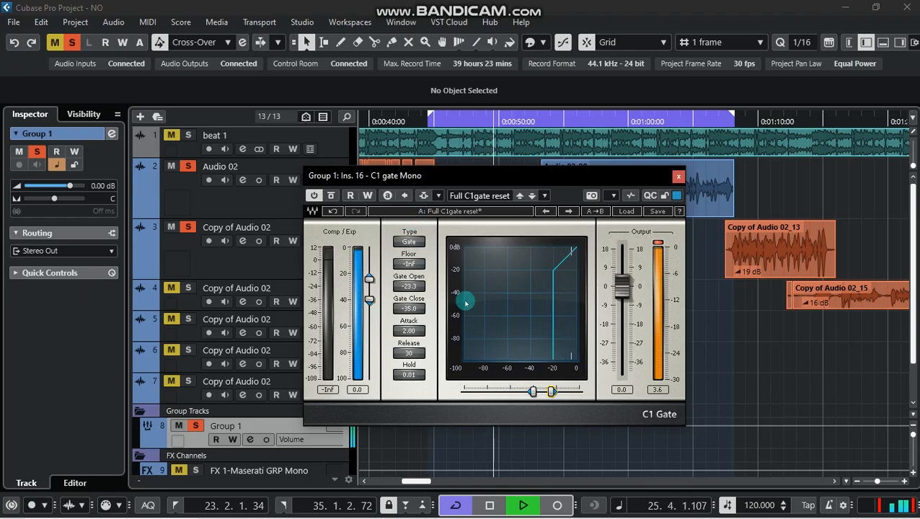
Try Gate Open at -26.5, -5.6 and -26.7, and settle on Gate Open -21.0 with Gate Close -32.7
left_click_drag(369, 278, 369, 282)
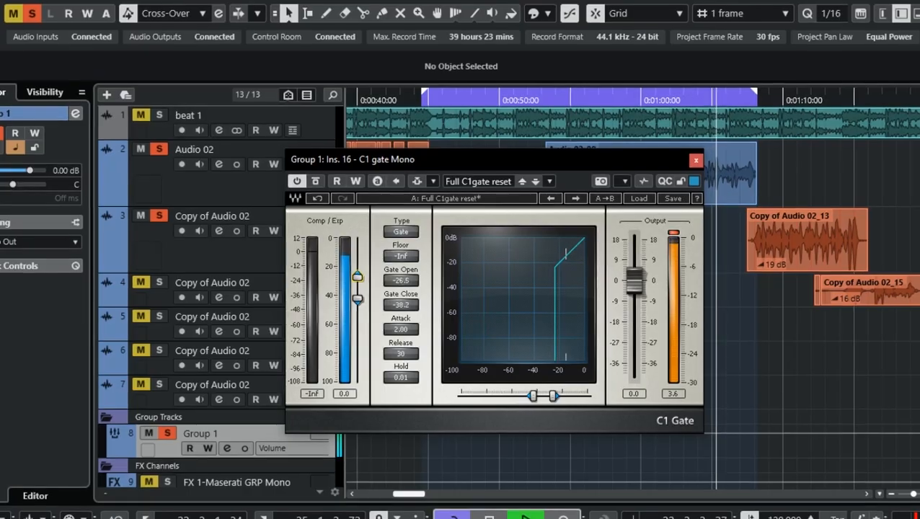
left_click_drag(356, 274, 356, 261)
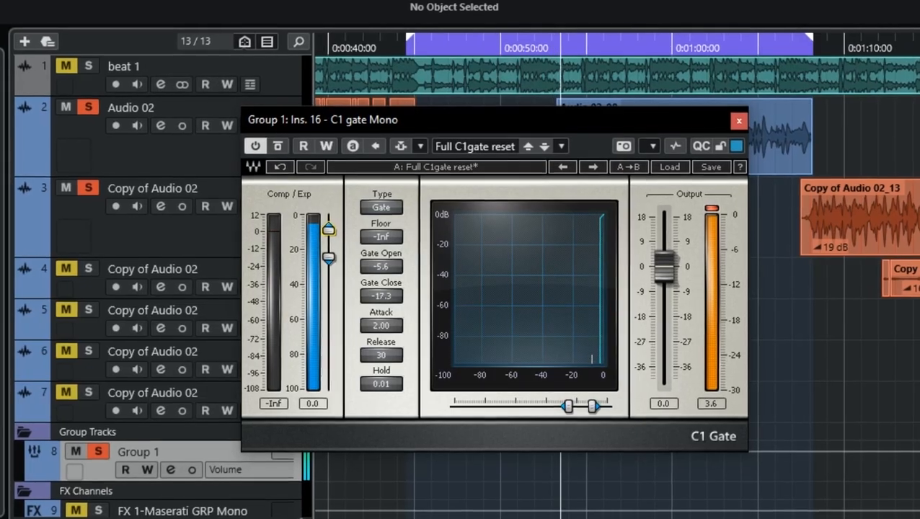
left_click_drag(327, 229, 304, 263)
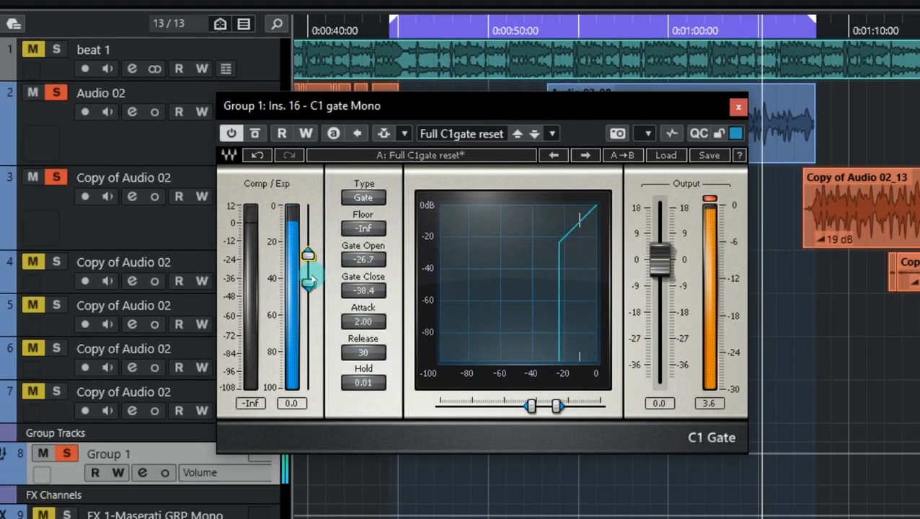
left_click_drag(301, 251, 291, 235)
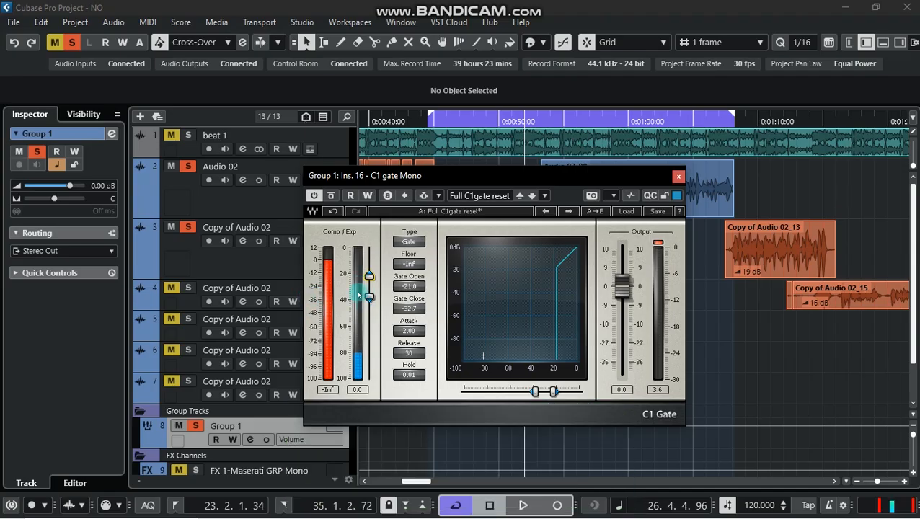
Compare the looped vocals with the C1 gate active, bypassed and active again
key("space")
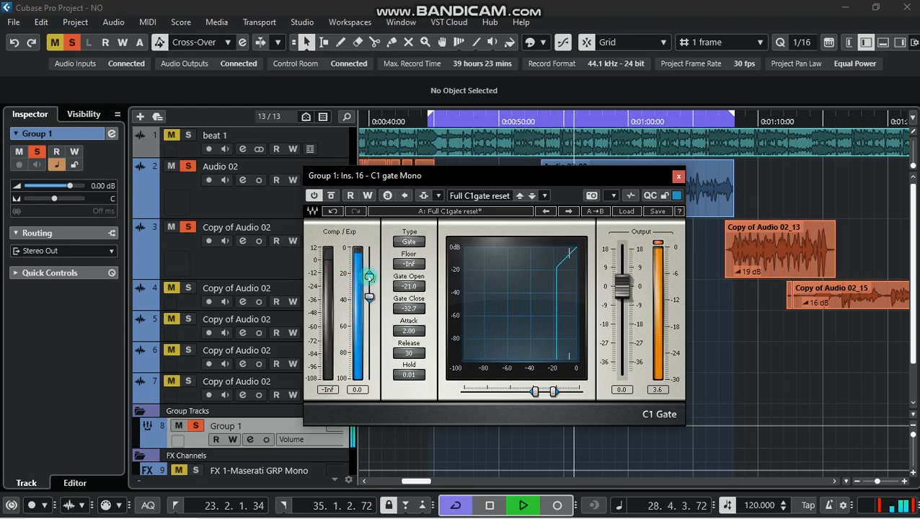
key("space")
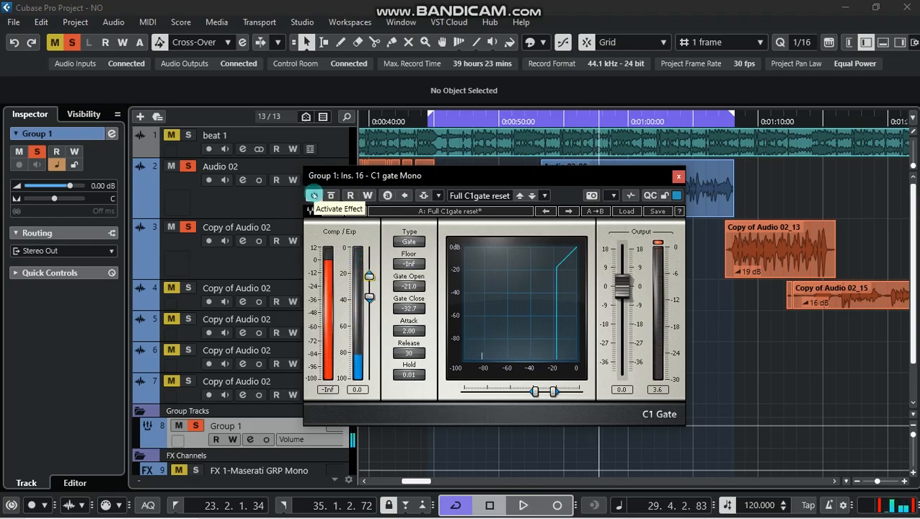
left_click(314, 196)
key("space")
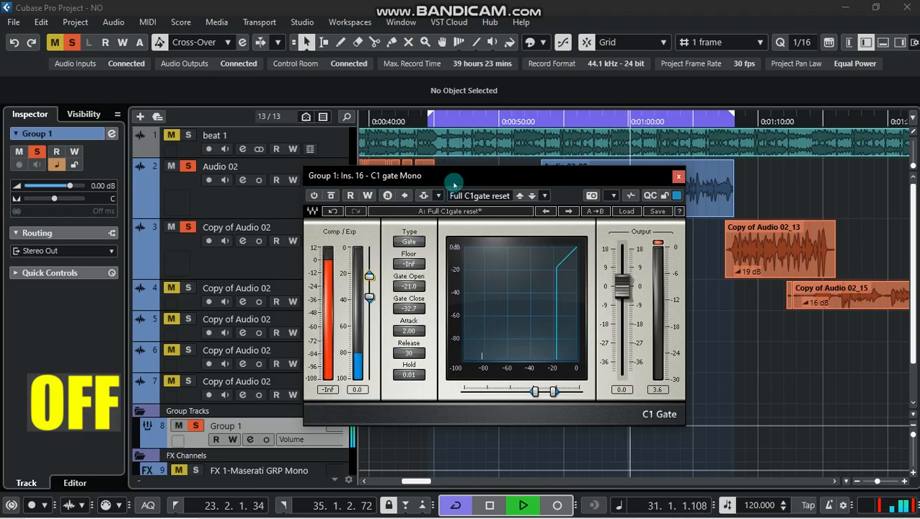
mouse_move(454, 185)
left_mouse_down()
mouse_move(456, 250)
mouse_move(459, 233)
mouse_move(468, 241)
mouse_move(471, 182)
left_mouse_up()
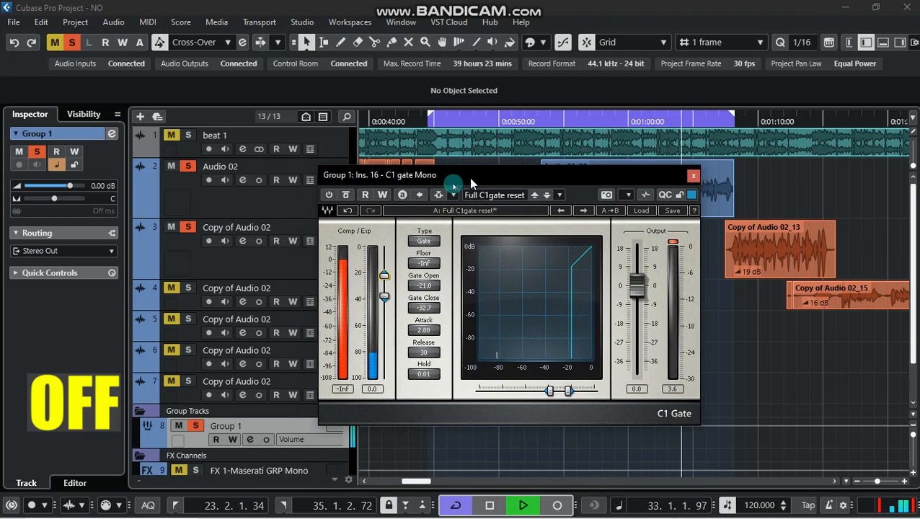
key("space")
left_click(327, 194)
key("space")
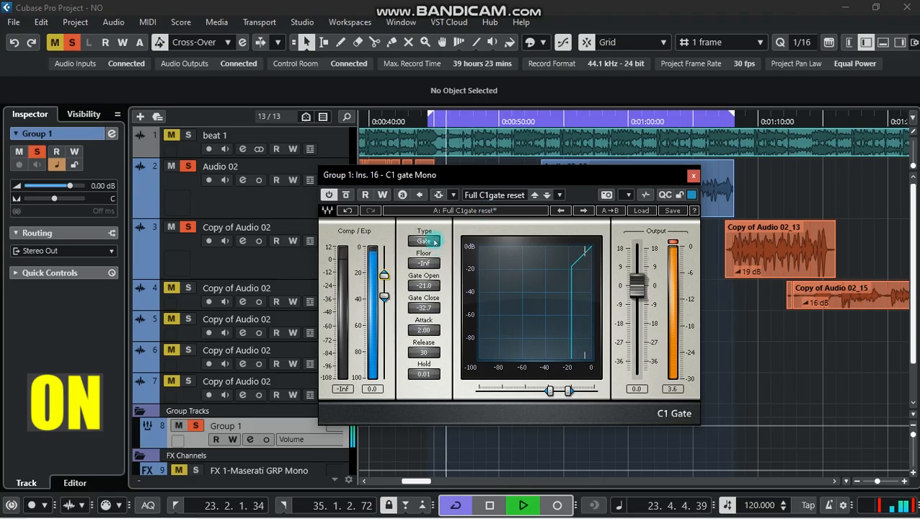
key("space")
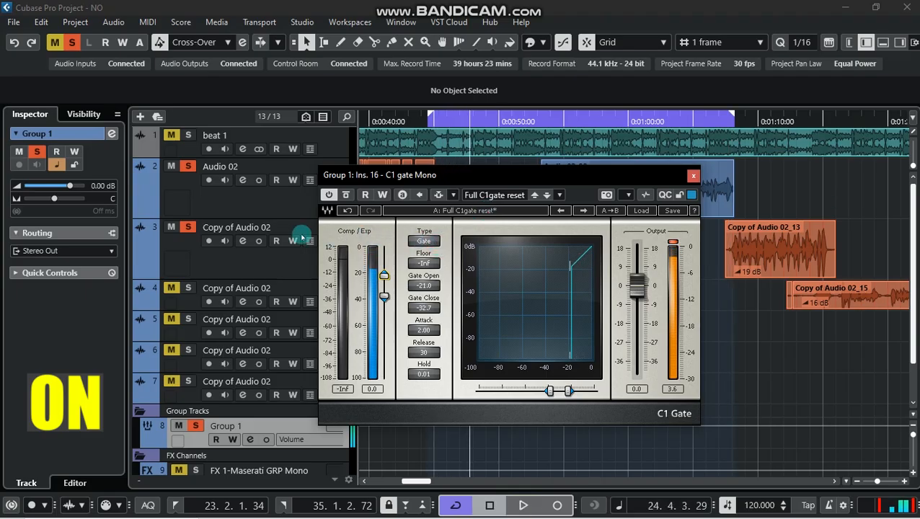
Unmute and solo the beat 1 track, and play the loop with the gated vocals
left_click(171, 134)
left_click(187, 134)
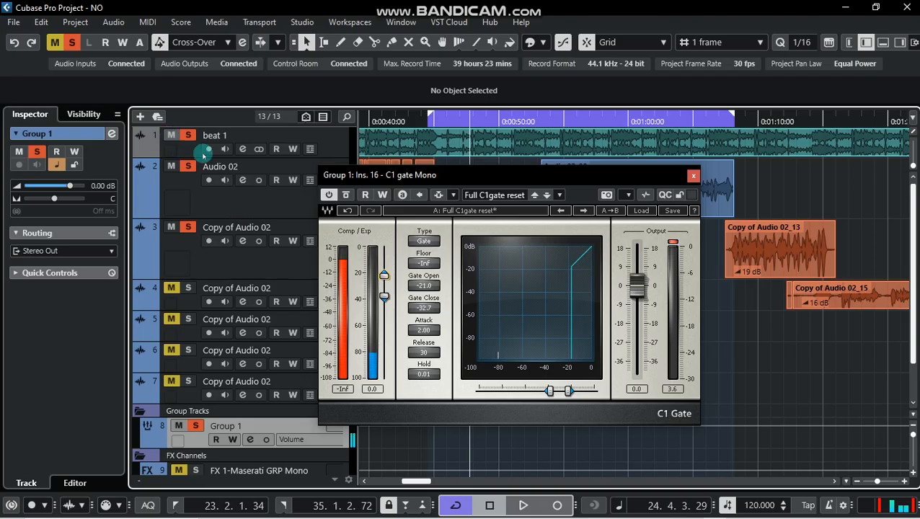
key("space")
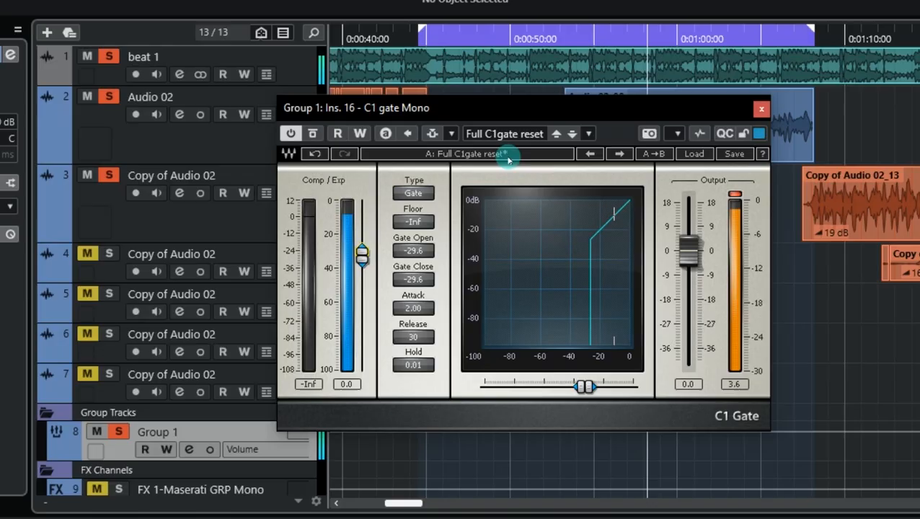
left_click_drag(481, 111, 472, 98)
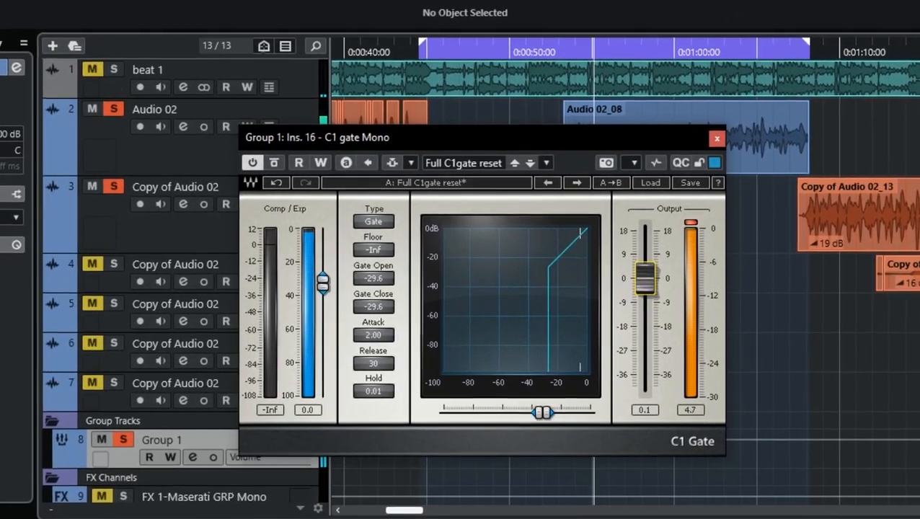
Try lowering the C1 gate's output to -18.9, -39.9 and -35.8
left_click_drag(645, 279, 694, 317)
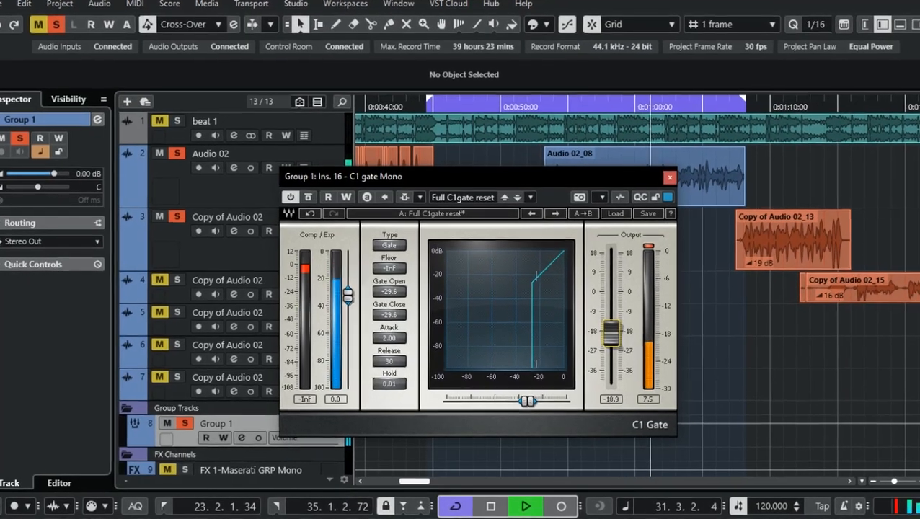
left_click_drag(611, 333, 612, 379)
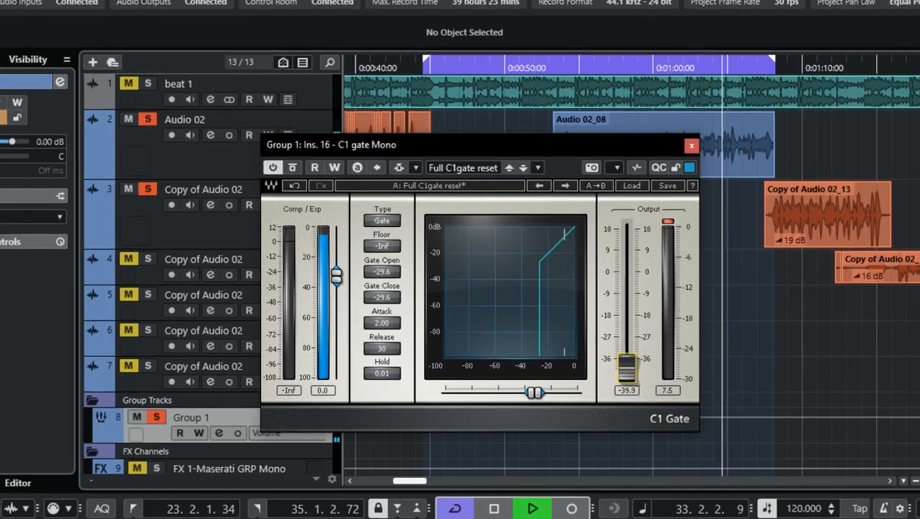
left_click_drag(620, 373, 638, 314)
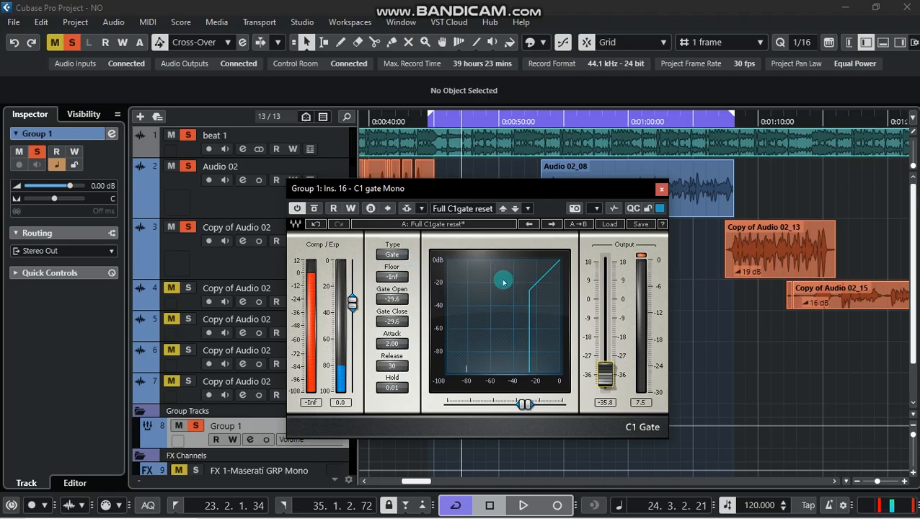
Raise the C1 gate's output back up and fine-tune it to 1.6
left_click_drag(605, 376, 633, 272)
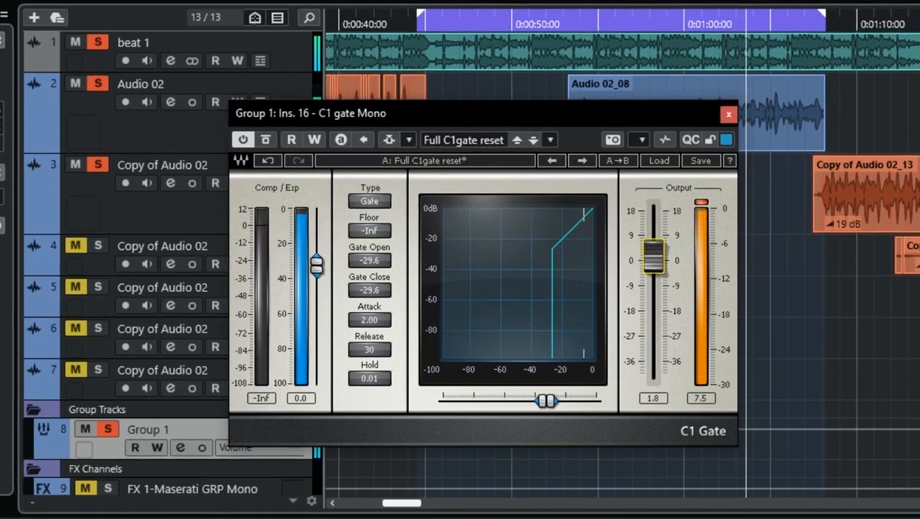
mouse_move(652, 257)
left_mouse_down()
mouse_move(658, 246)
mouse_move(658, 255)
left_mouse_up()
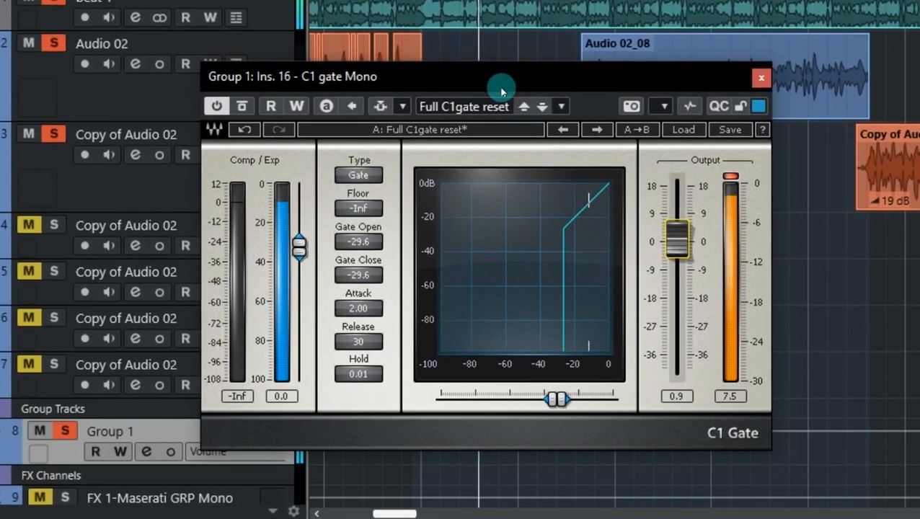
left_click_drag(676, 245, 681, 234)
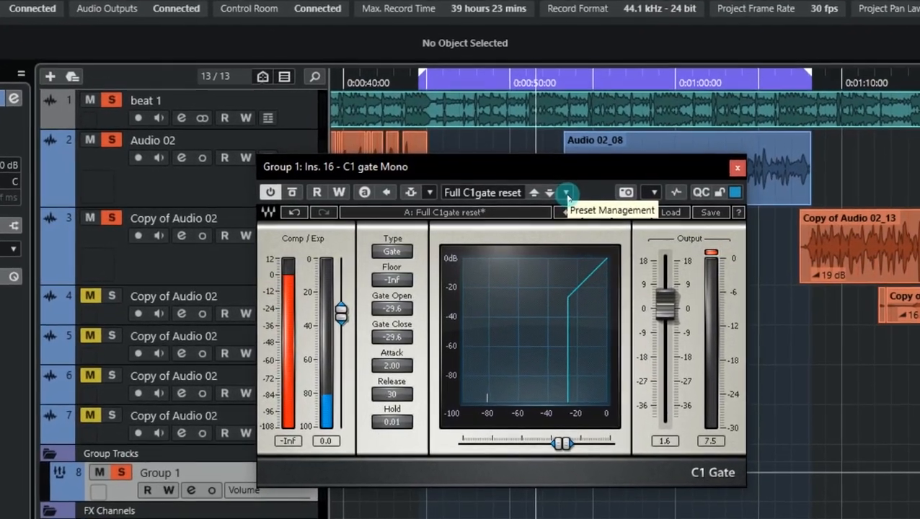
Save the current C1 gate settings as a new preset named MY ROOM GATE
left_click(562, 195)
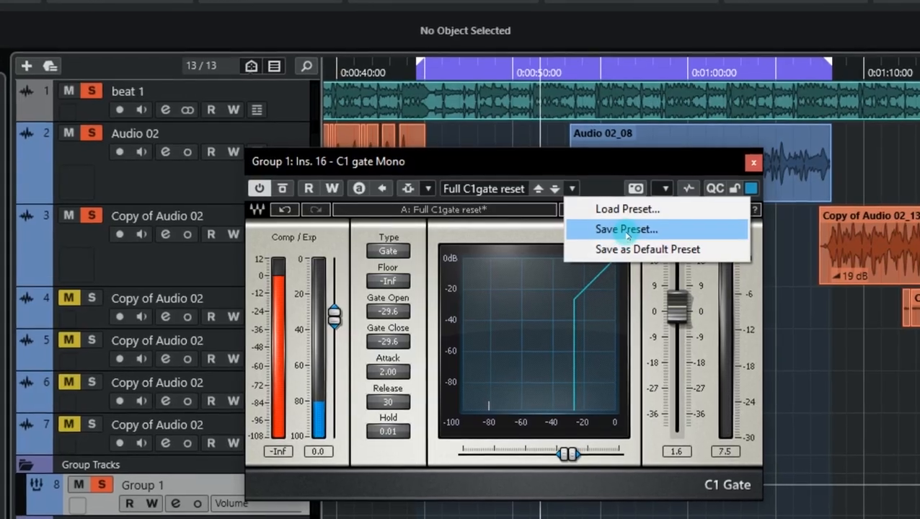
left_click(609, 229)
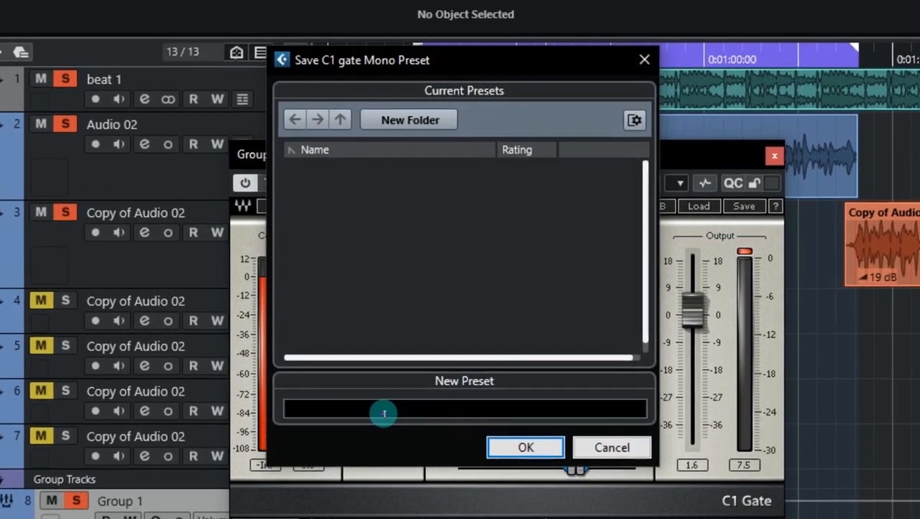
left_click(377, 412)
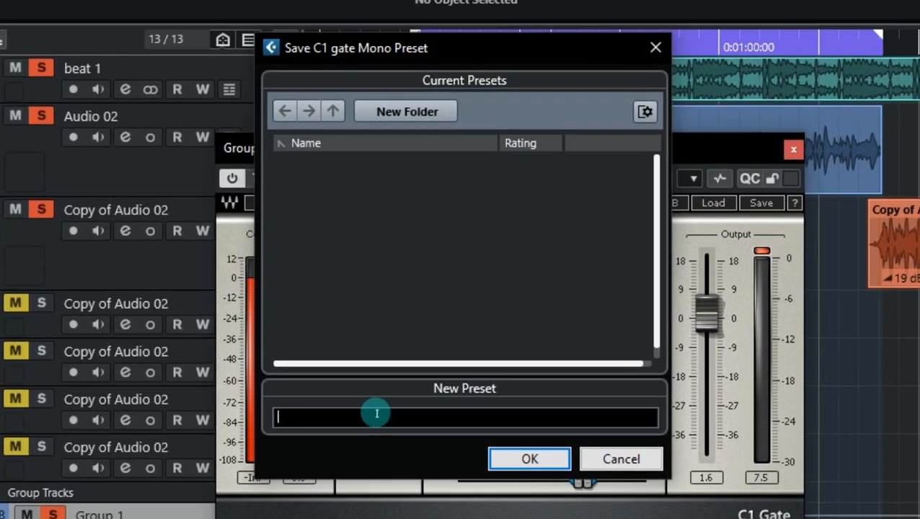
type("MY ROOM GATE")
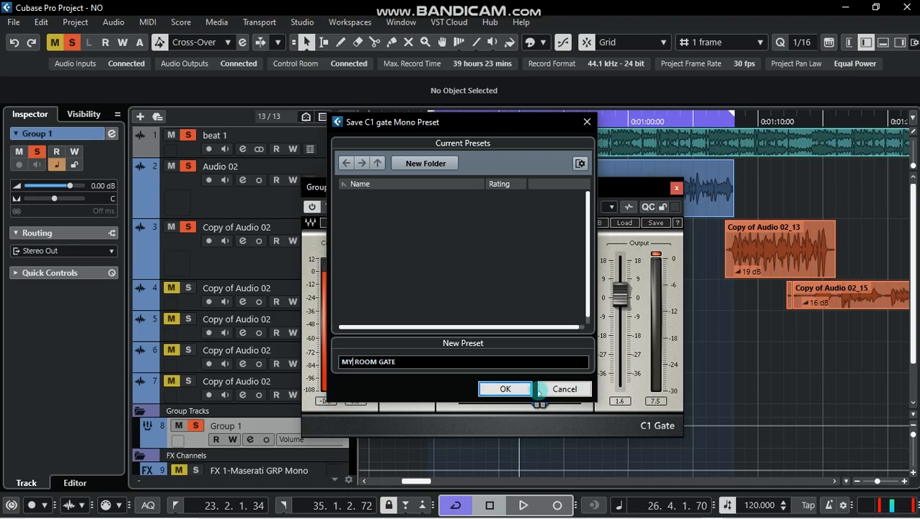
left_click(517, 389)
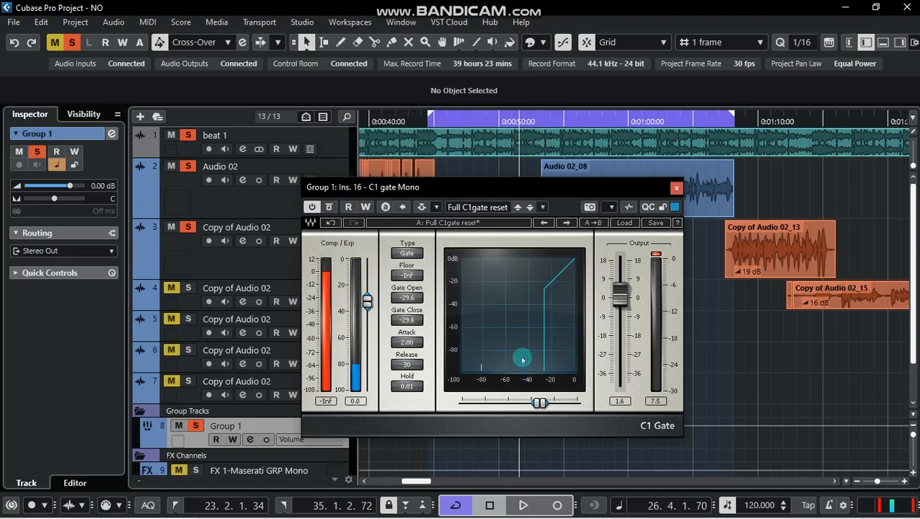
Check the MY ROOM GATE entry among the C1 gate's loadable presets, and close the preset browser and the plug-in window
left_click(542, 208)
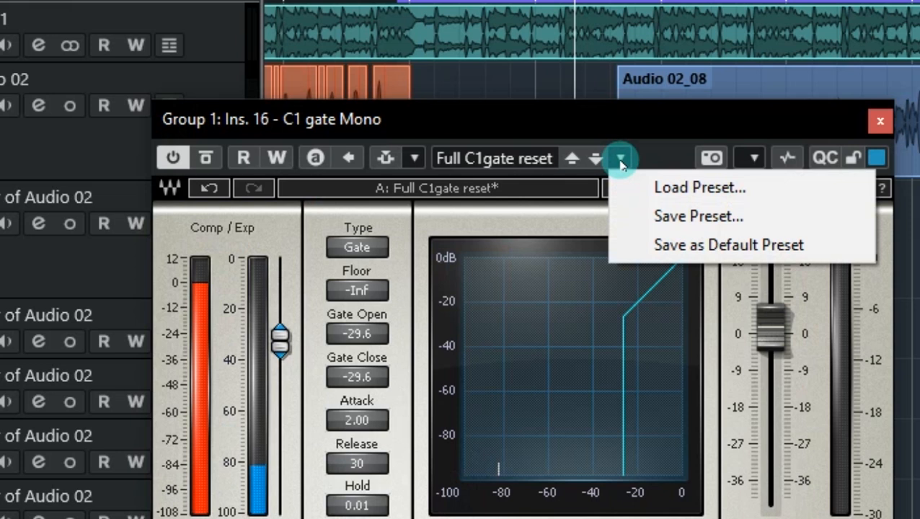
left_click(684, 188)
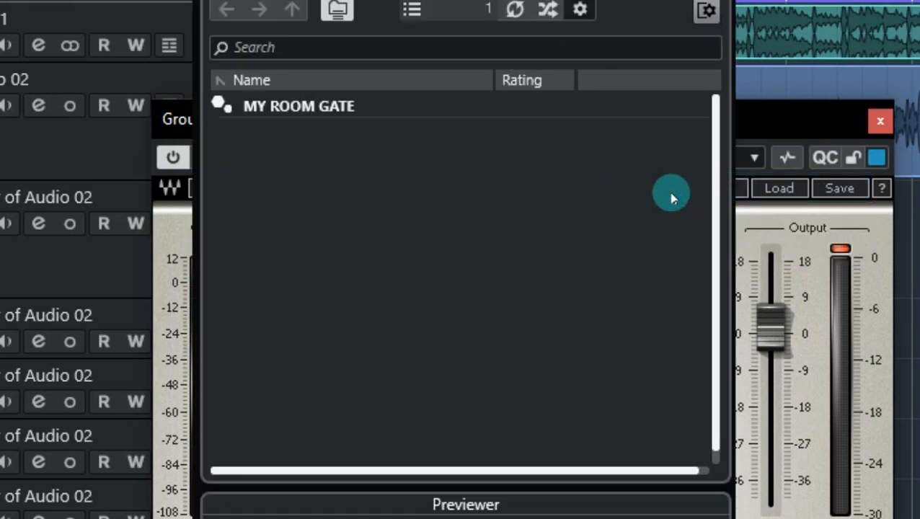
left_click(312, 106)
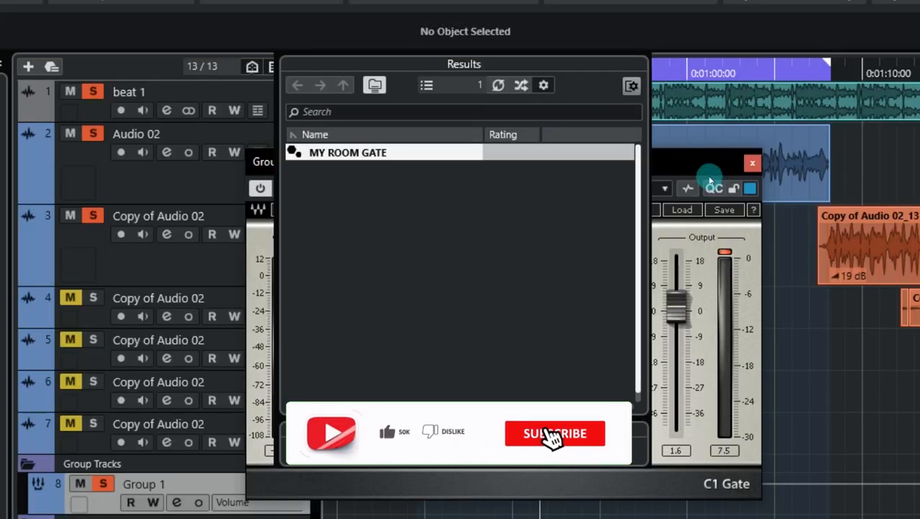
left_click(777, 113)
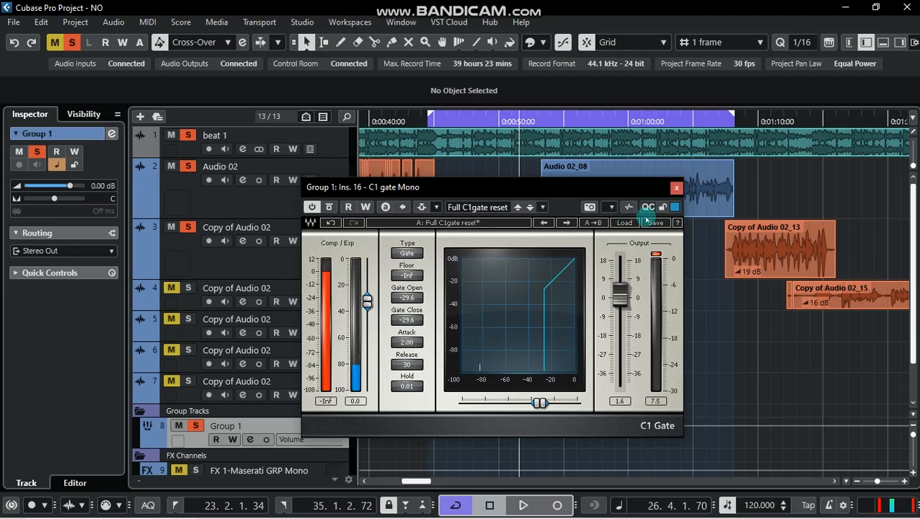
left_click(676, 191)
key("g")
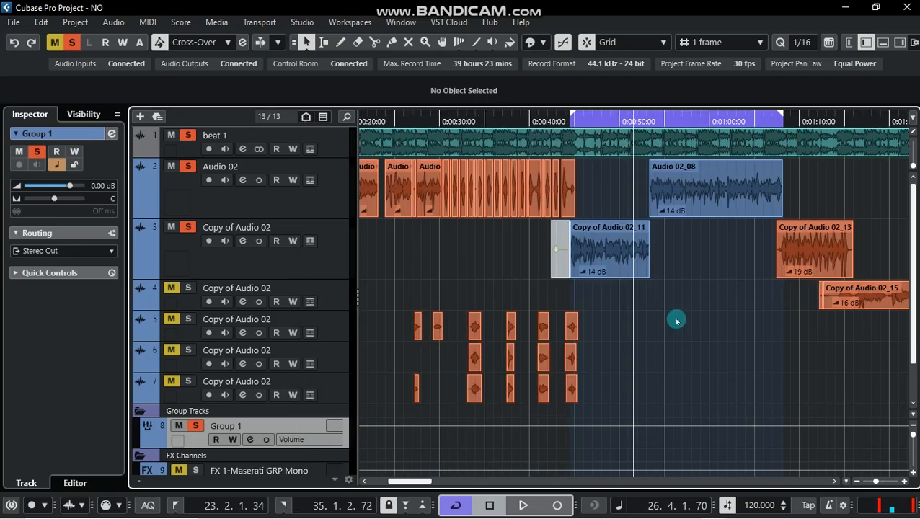
key("h")
key("h")
key("h")
key("h")
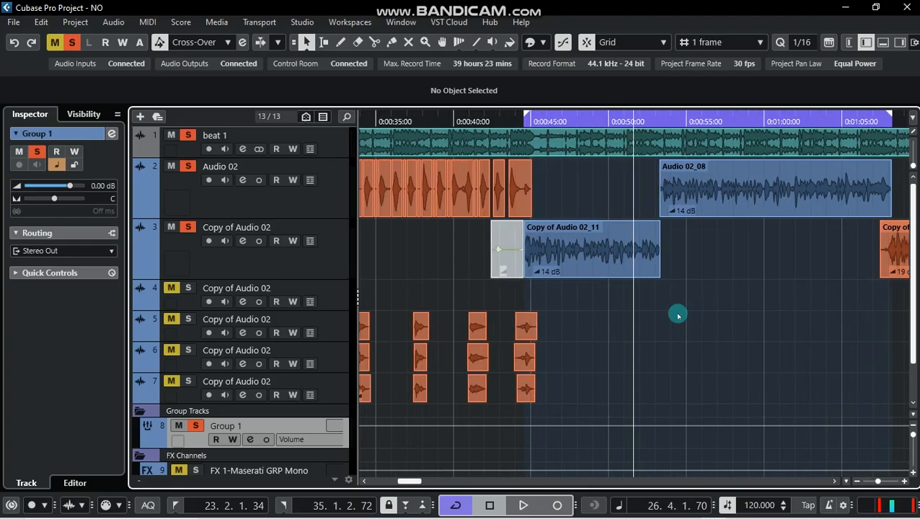
key("g")
key("g")
key("g")
key("g")
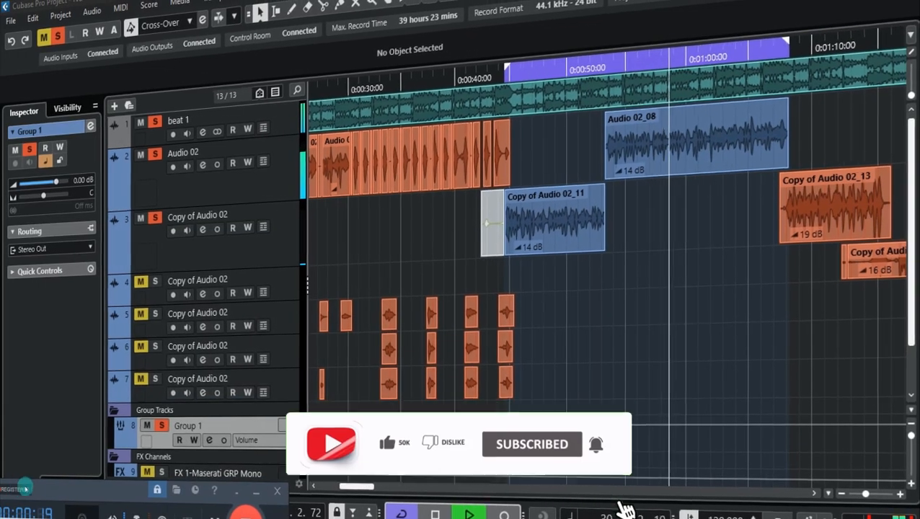
left_click(598, 316)
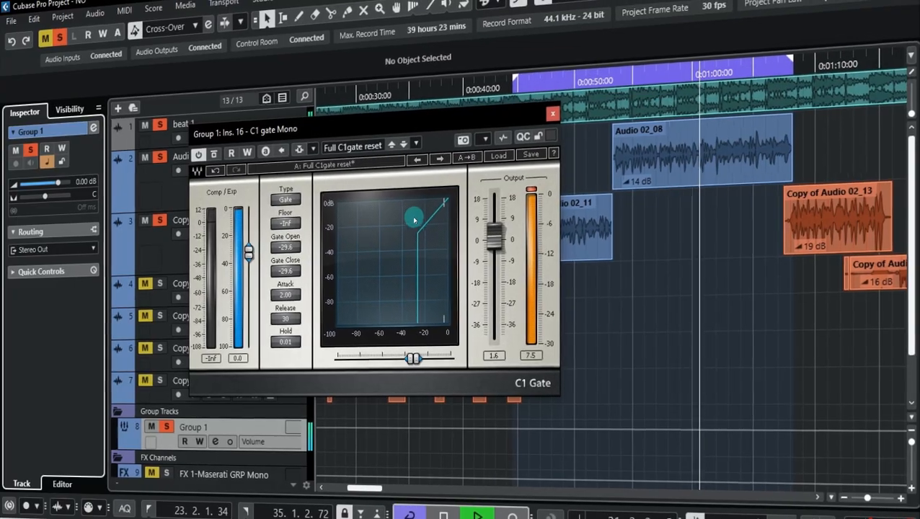